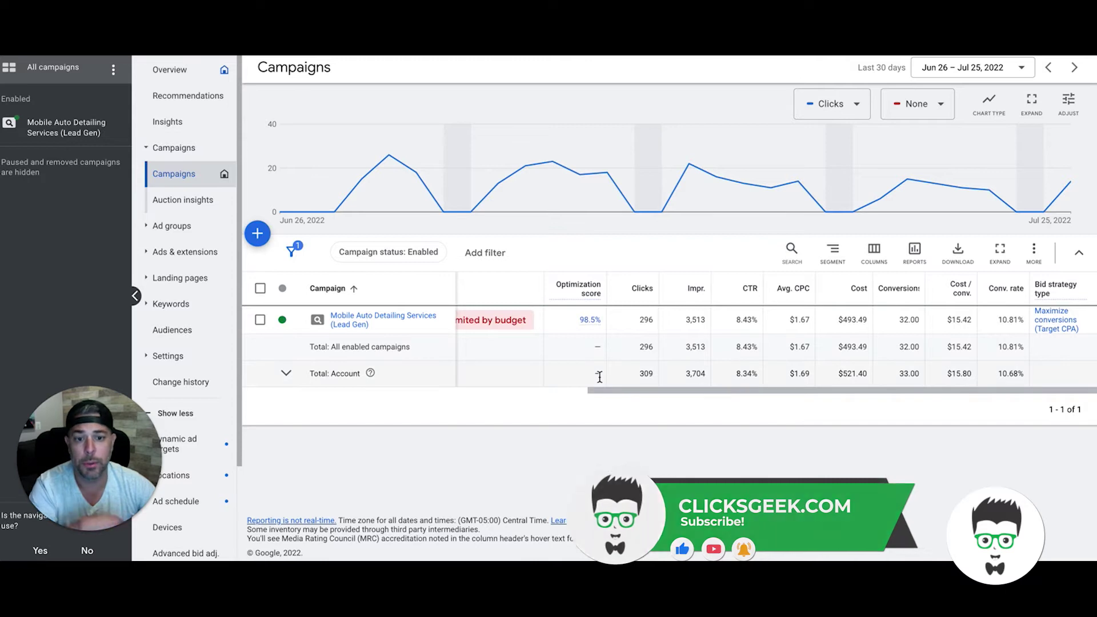
Scroll across the campaign table to check the Budget and Avg. CPC columns
{"action": "mouse_move", "coordinate": [599, 376]}
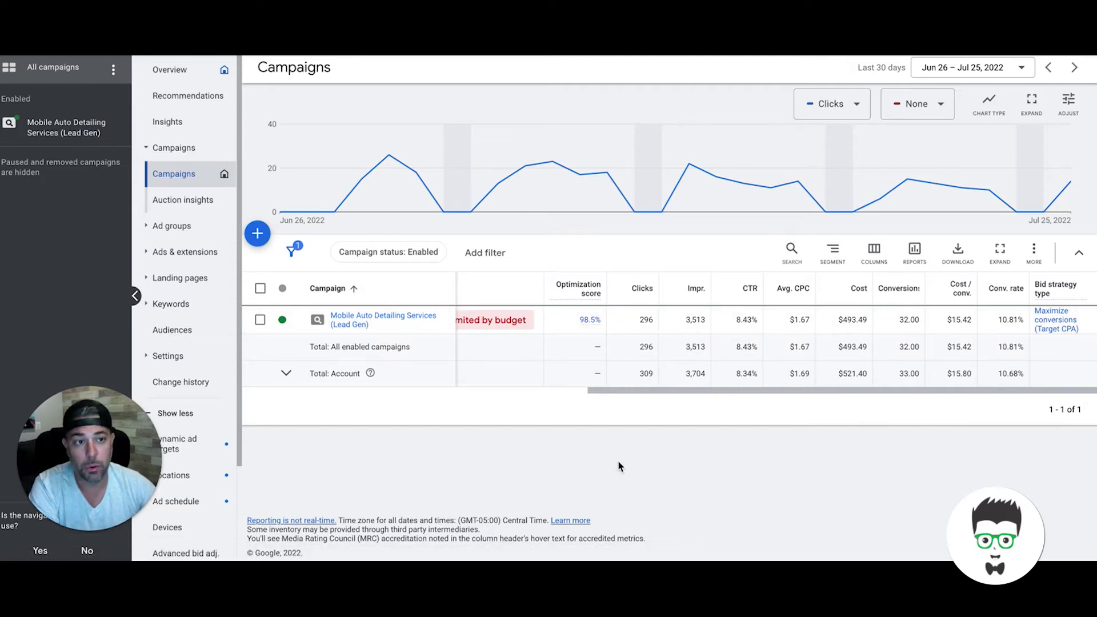
{"action": "mouse_move", "coordinate": [338, 213]}
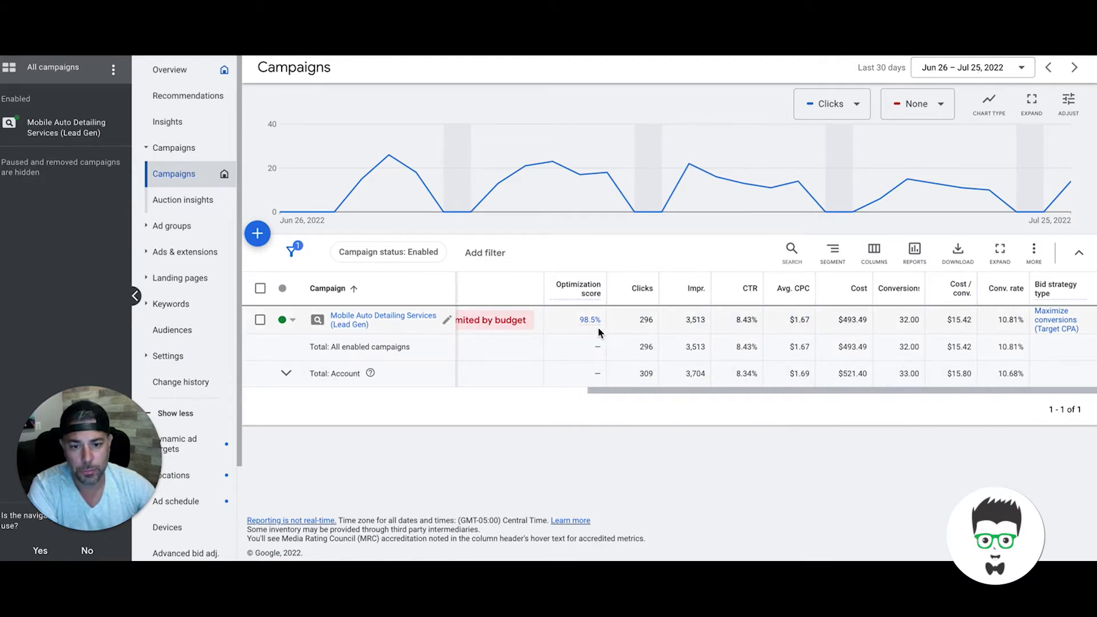
{"action": "scroll", "coordinate": [598, 331], "scroll_direction": "left", "scroll_amount": 5}
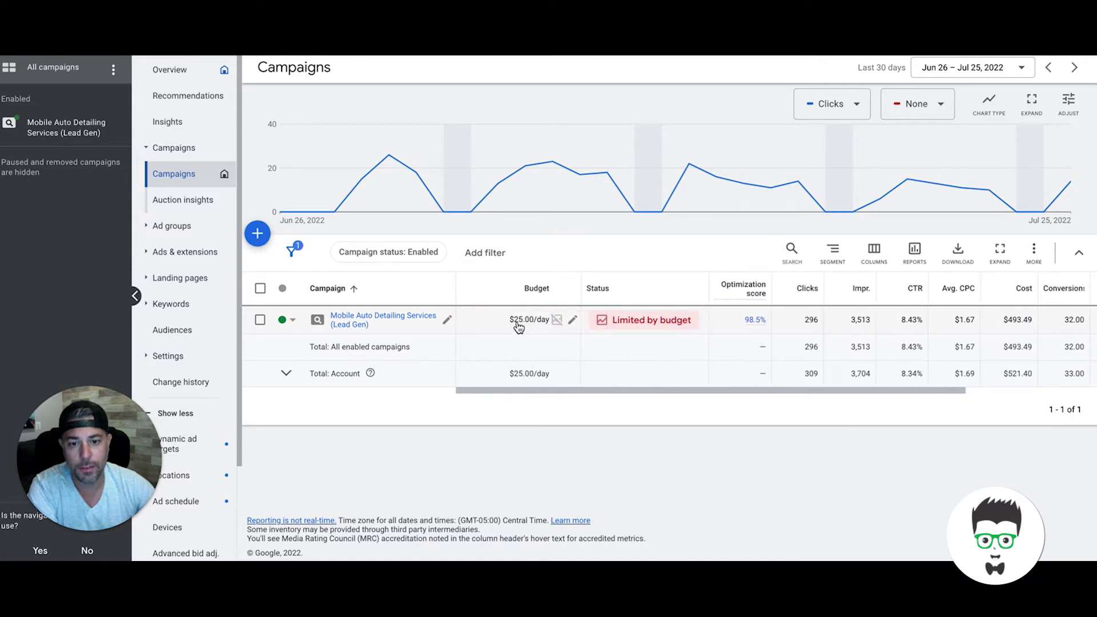
{"action": "mouse_move", "coordinate": [518, 327]}
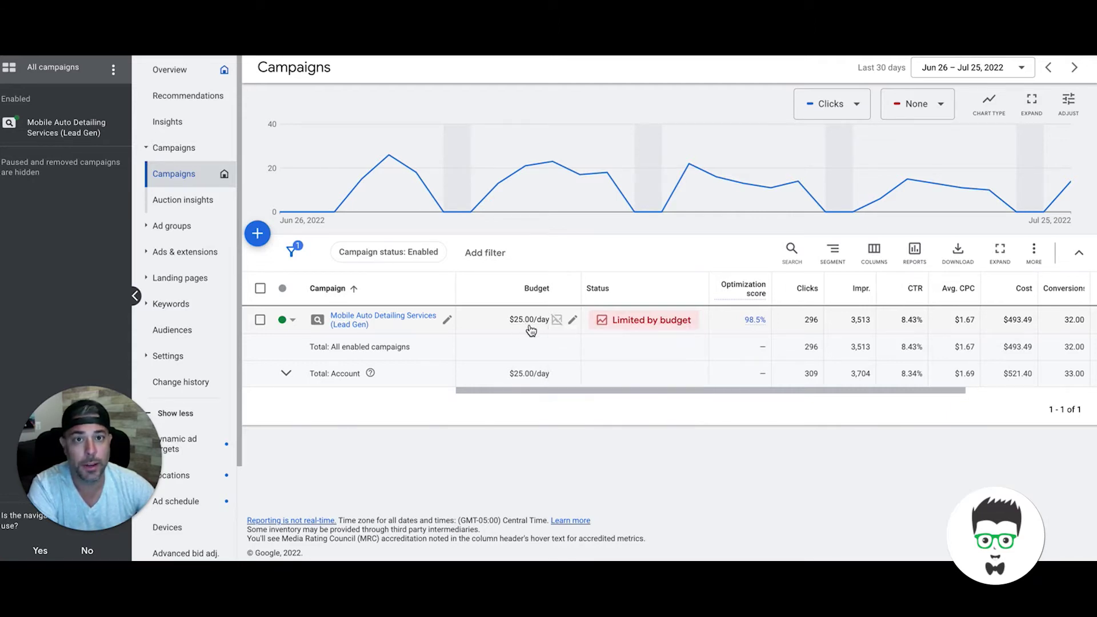
{"action": "scroll", "coordinate": [607, 325], "scroll_direction": "right", "scroll_amount": 5}
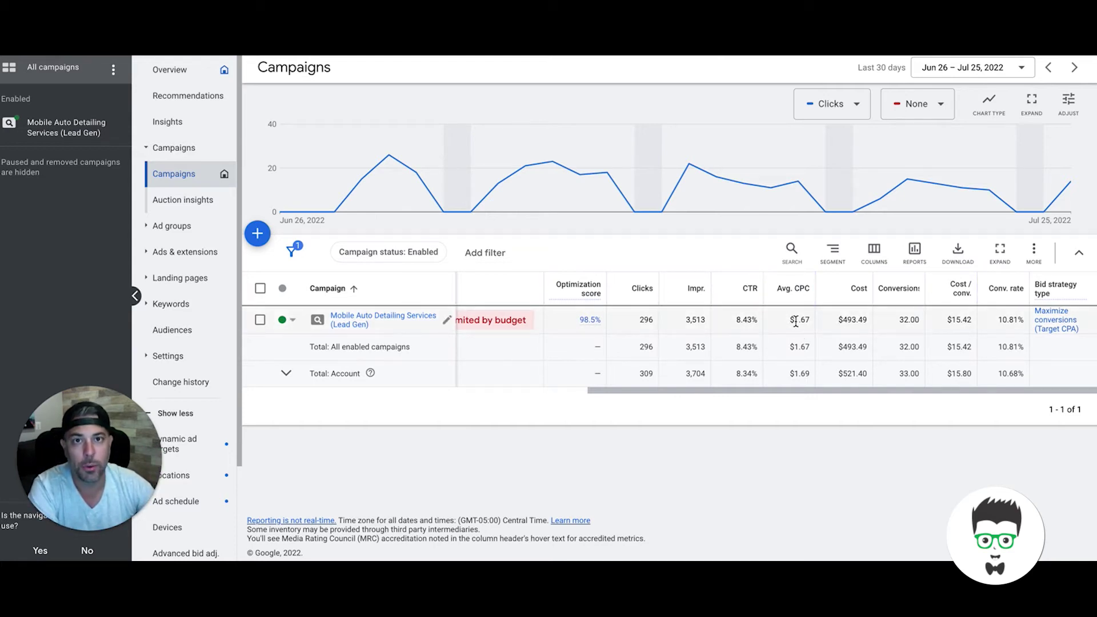
{"action": "mouse_move", "coordinate": [793, 289]}
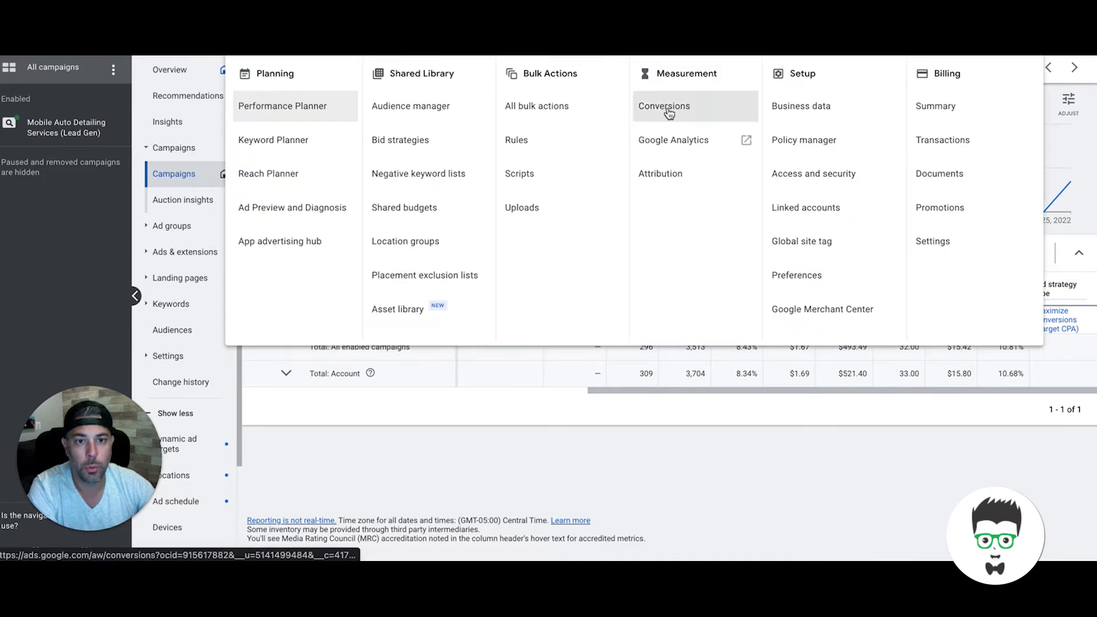
{"action": "left_click", "coordinate": [667, 110]}
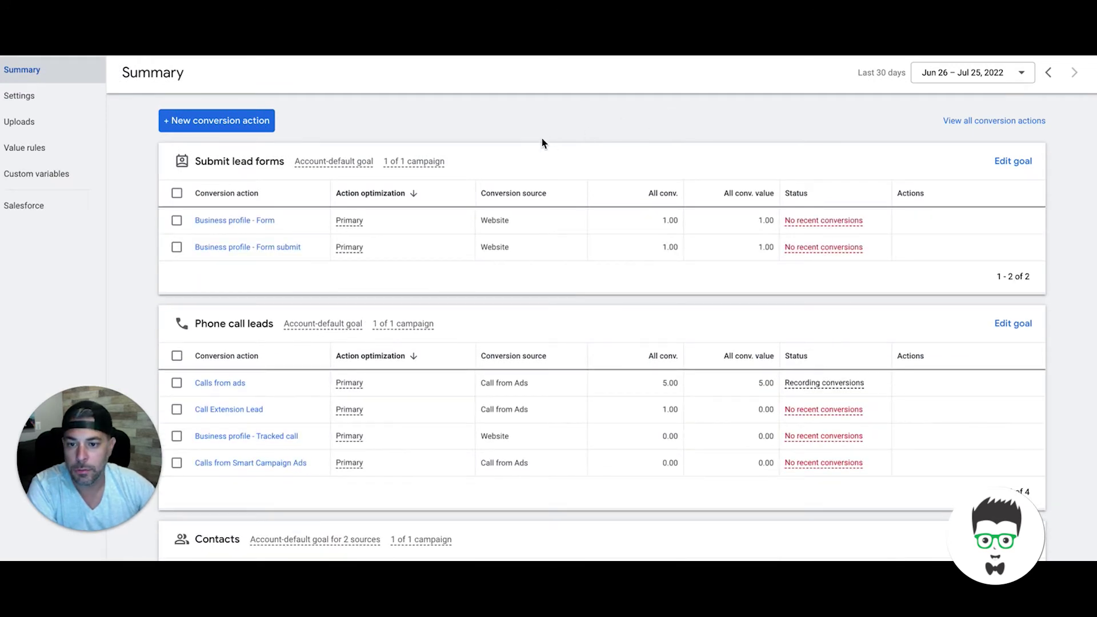
{"action": "scroll", "coordinate": [542, 142], "scroll_direction": "down", "scroll_amount": 2}
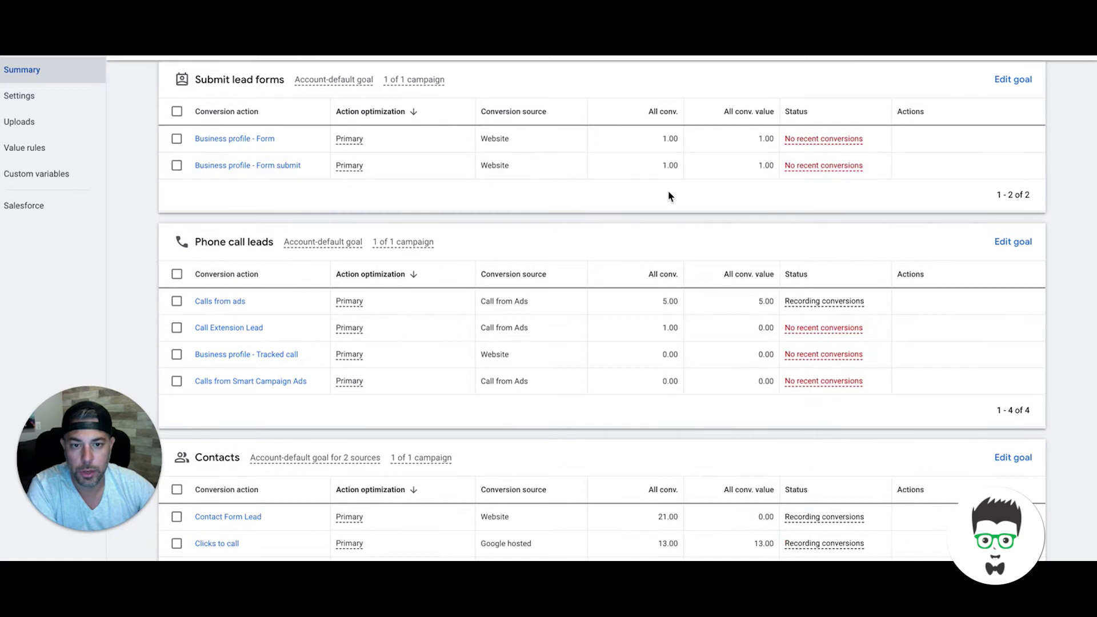
{"action": "scroll", "coordinate": [487, 188], "scroll_direction": "down", "scroll_amount": 2}
{"action": "scroll", "coordinate": [489, 192], "scroll_direction": "down", "scroll_amount": 1}
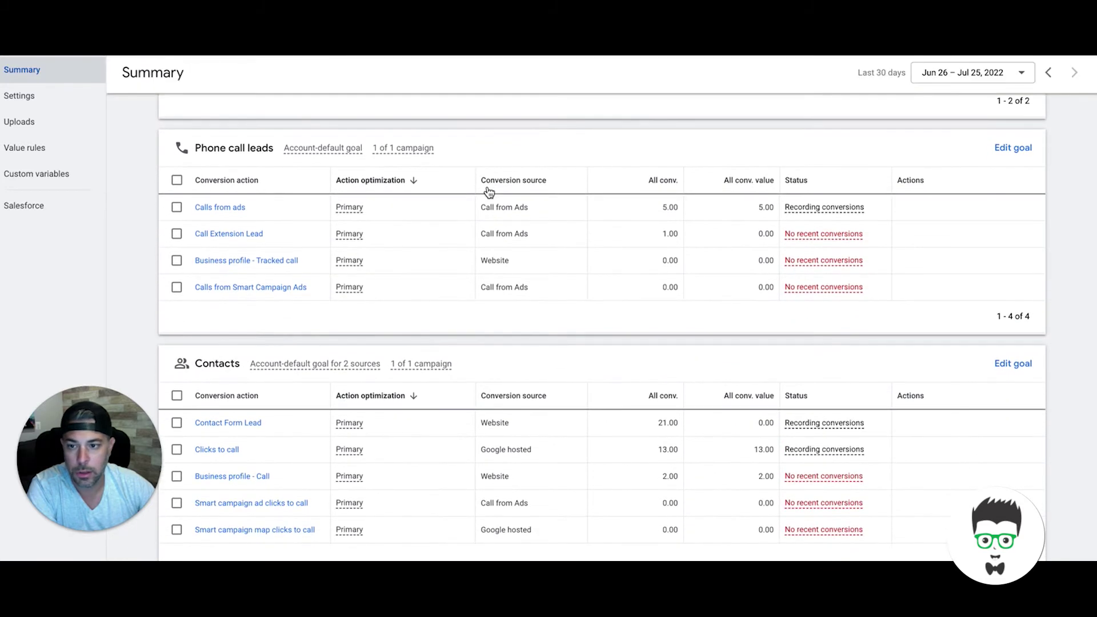
{"action": "scroll", "coordinate": [489, 192], "scroll_direction": "down", "scroll_amount": 4}
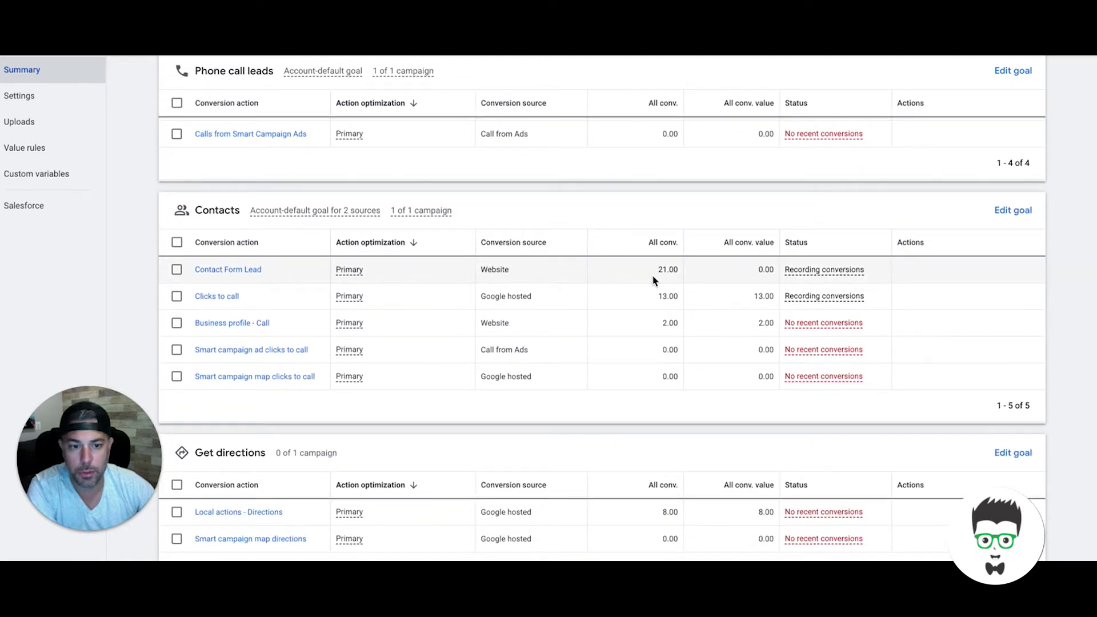
{"action": "scroll", "coordinate": [628, 278], "scroll_direction": "down", "scroll_amount": 2}
{"action": "scroll", "coordinate": [627, 278], "scroll_direction": "down", "scroll_amount": 5}
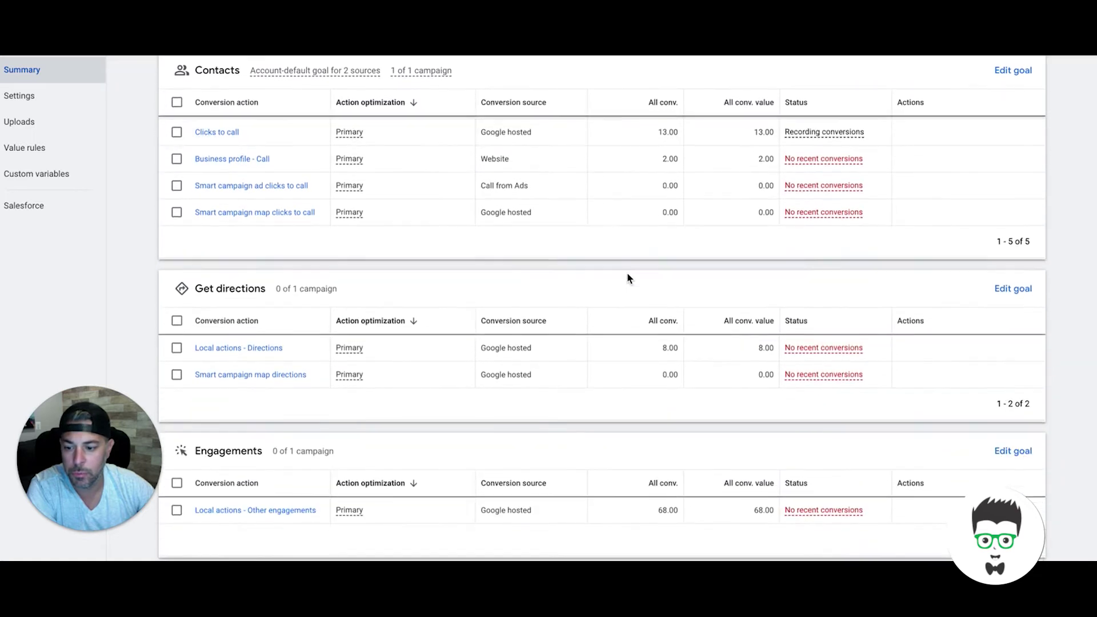
{"action": "scroll", "coordinate": [628, 278], "scroll_direction": "down", "scroll_amount": 1}
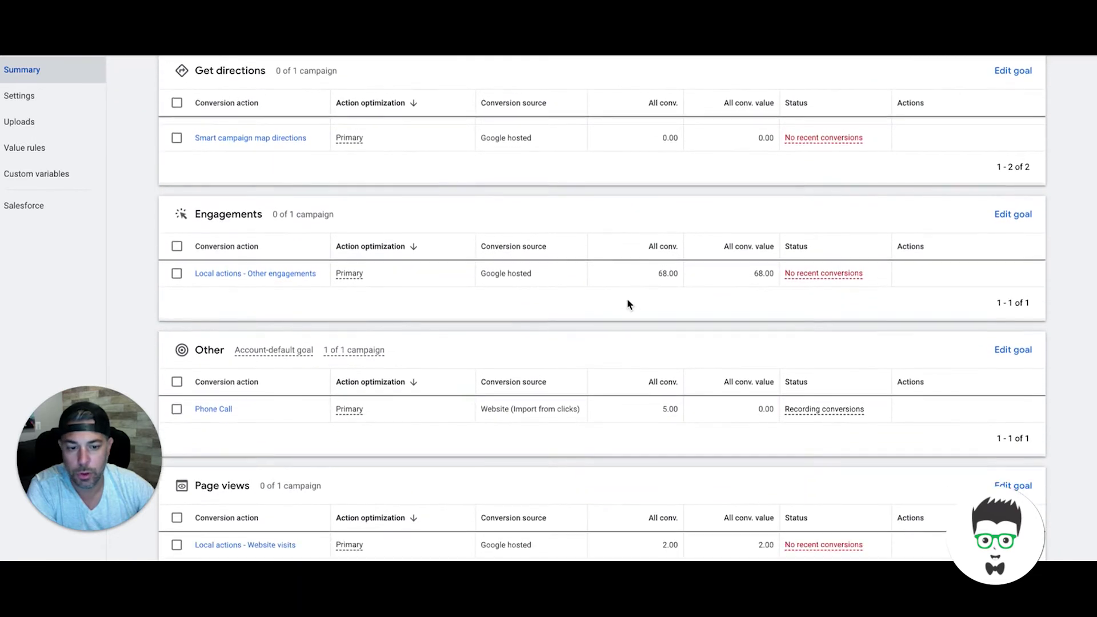
{"action": "scroll", "coordinate": [666, 412], "scroll_direction": "down", "scroll_amount": 5}
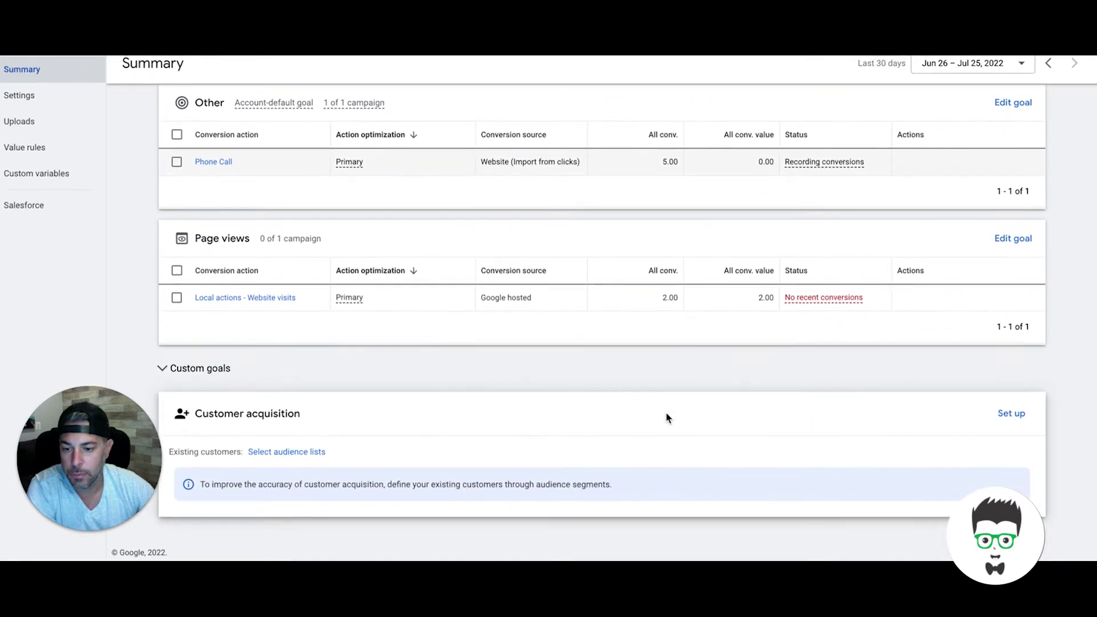
{"action": "scroll", "coordinate": [666, 418], "scroll_direction": "up", "scroll_amount": 5}
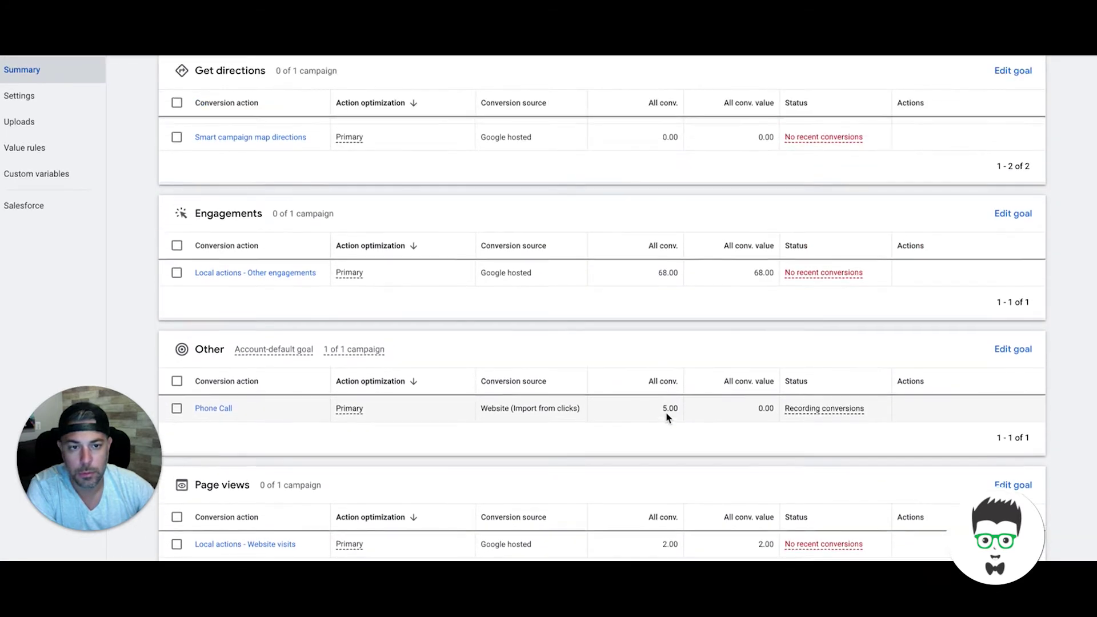
{"action": "scroll", "coordinate": [667, 418], "scroll_direction": "up", "scroll_amount": 10}
{"action": "scroll", "coordinate": [667, 417], "scroll_direction": "up", "scroll_amount": 3}
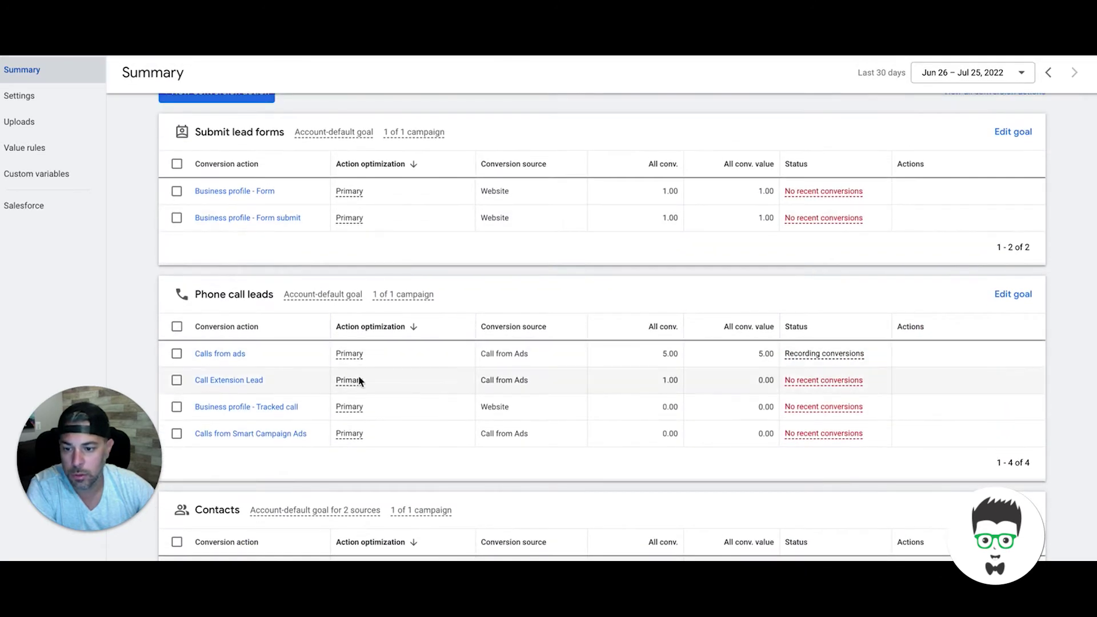
{"action": "scroll", "coordinate": [641, 388], "scroll_direction": "down", "scroll_amount": 4}
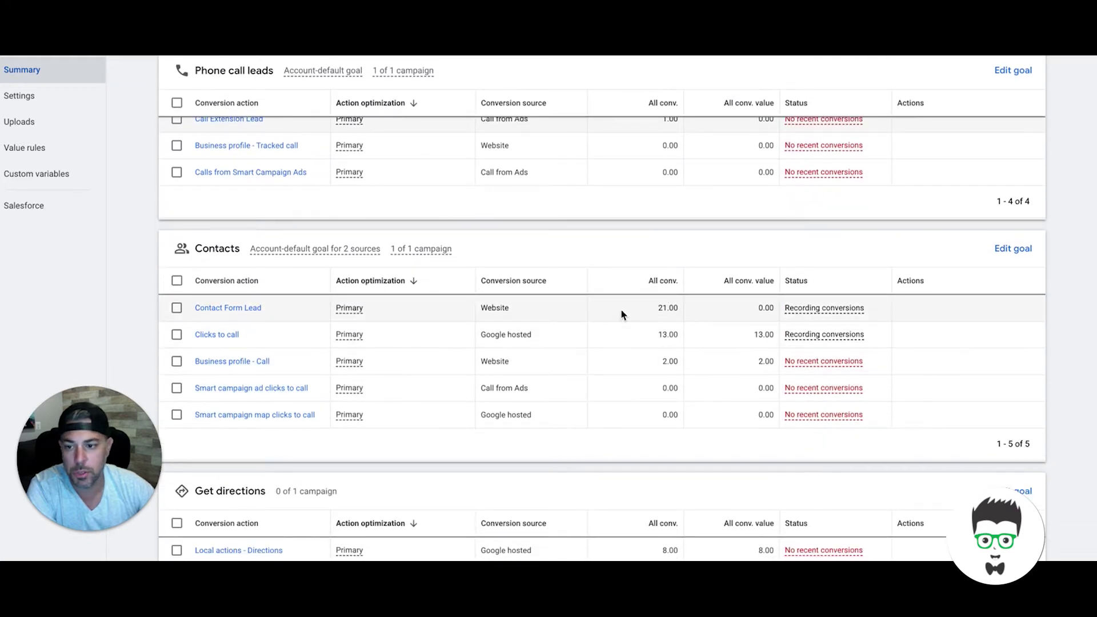
{"action": "mouse_move", "coordinate": [650, 290]}
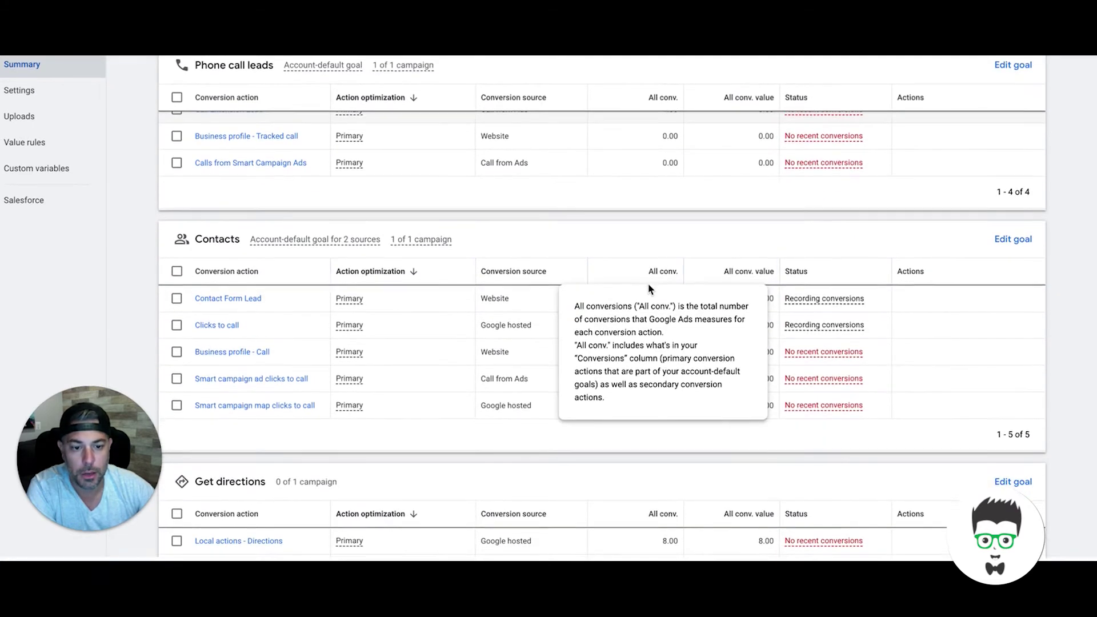
{"action": "scroll", "coordinate": [493, 224], "scroll_direction": "up", "scroll_amount": 4}
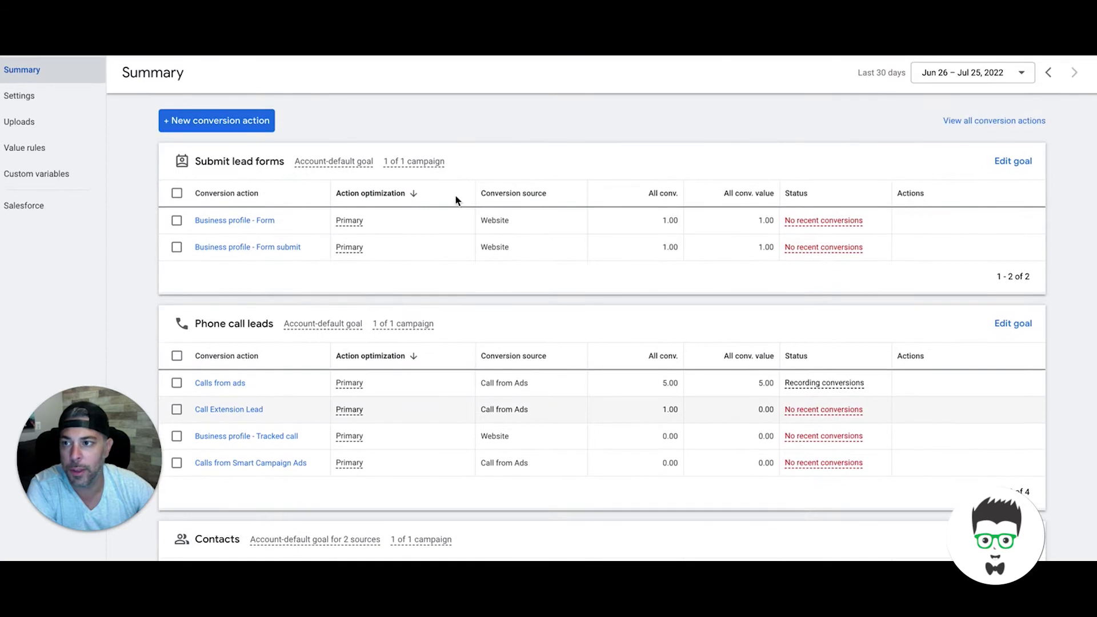
{"action": "key", "text": "alt+Left"}
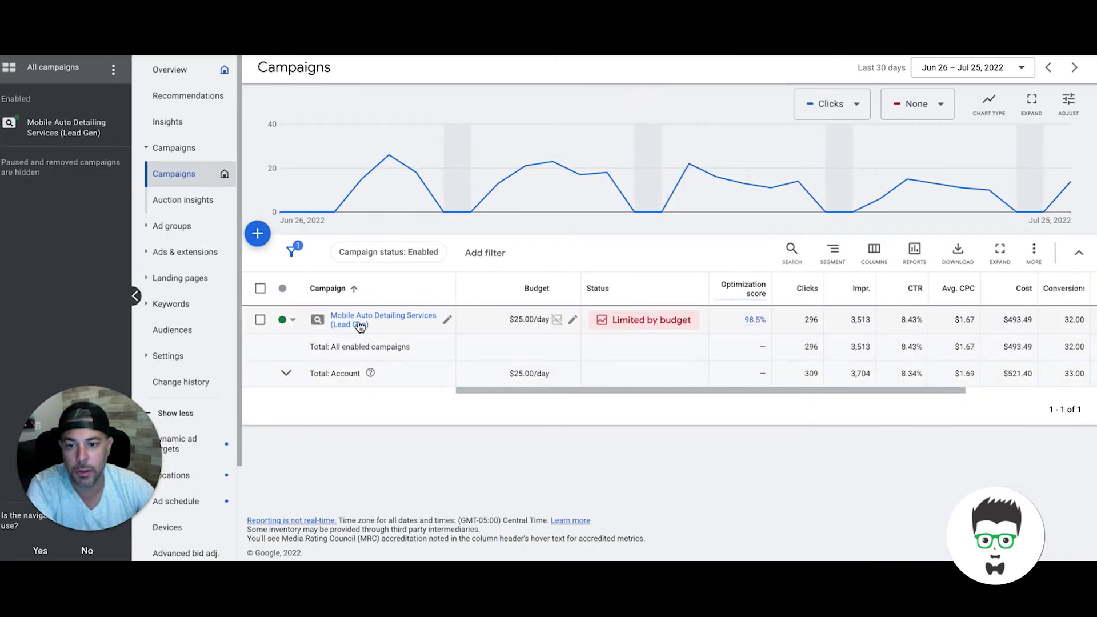
Open the Devices report for the Mobile Auto Detailing Services campaign
{"action": "left_click", "coordinate": [360, 324]}
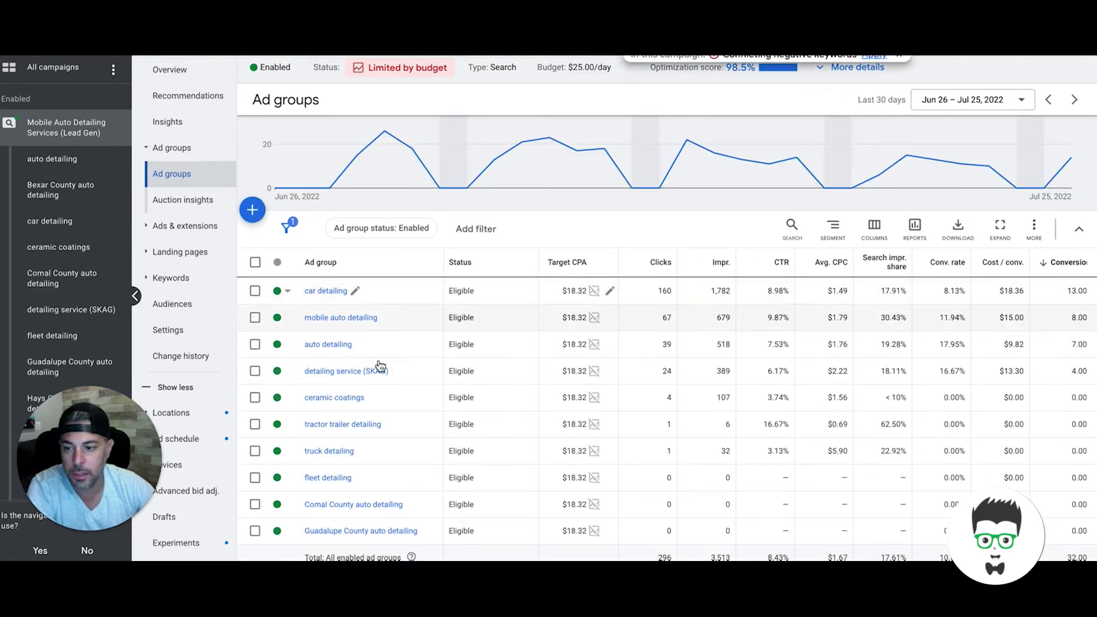
{"action": "left_click", "coordinate": [179, 476]}
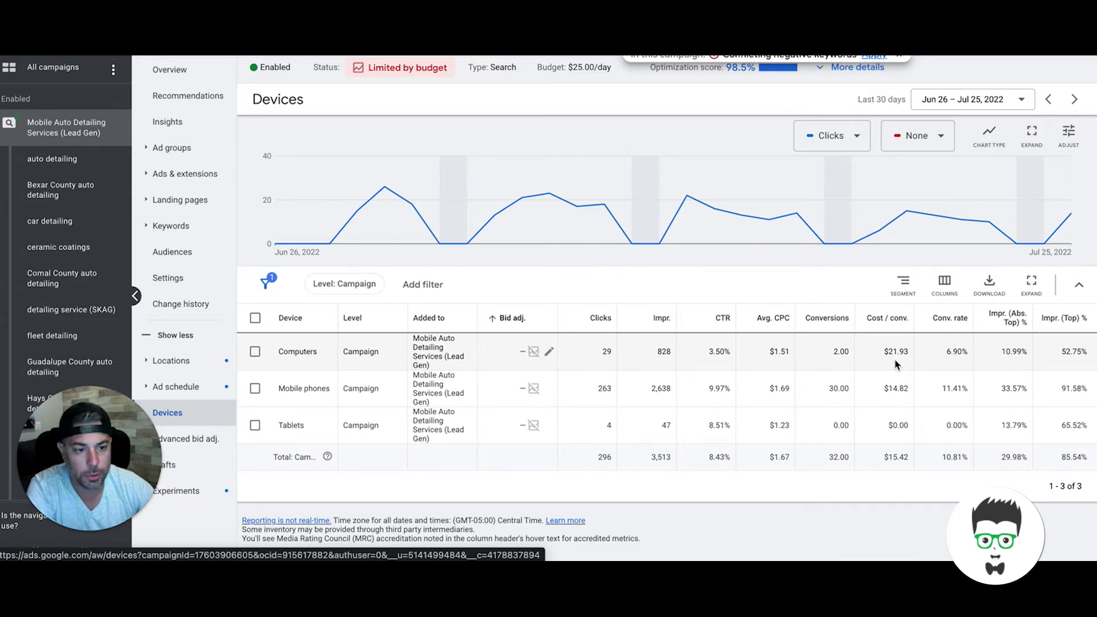
Set a -5% bid adjustment for computers
{"action": "left_click", "coordinate": [549, 351]}
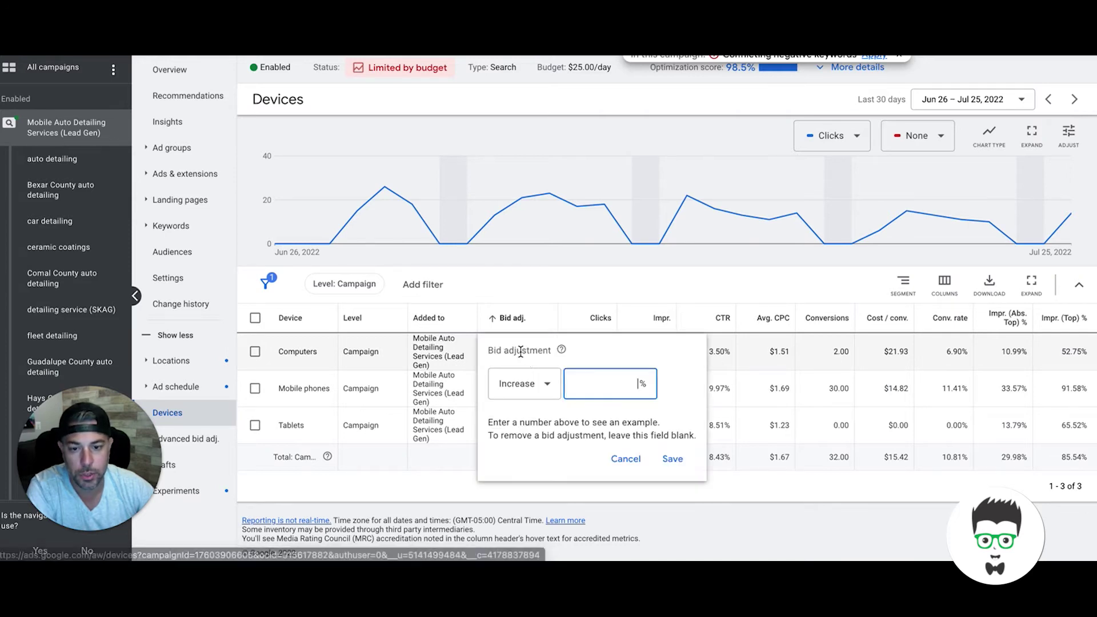
{"action": "left_click", "coordinate": [519, 394]}
{"action": "left_click", "coordinate": [525, 431]}
{"action": "left_click", "coordinate": [624, 384]}
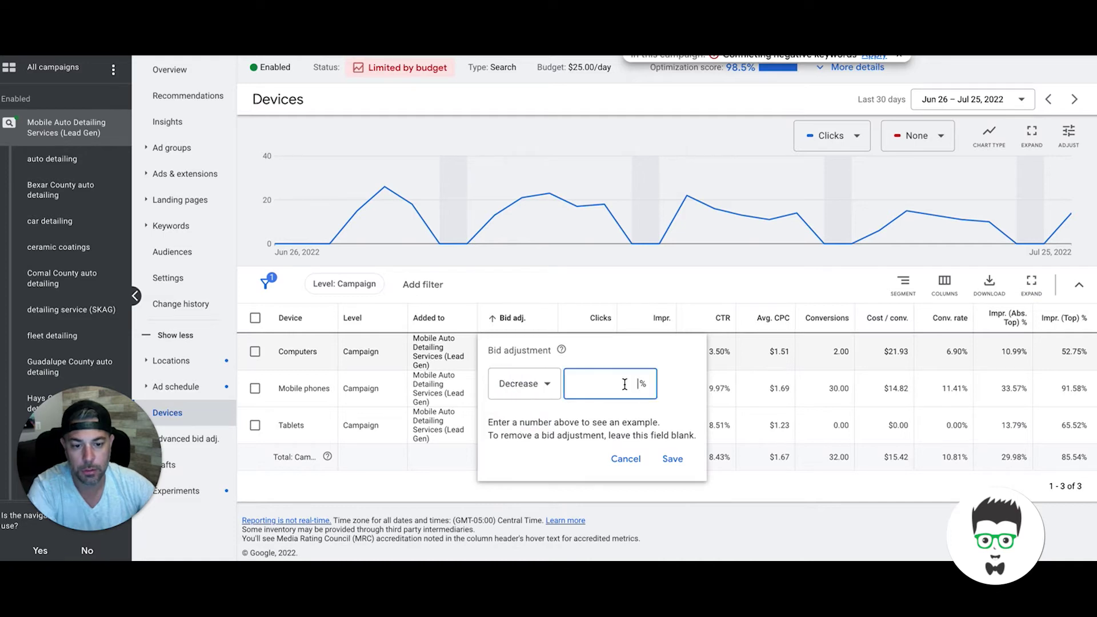
{"action": "type", "text": "5"}
{"action": "left_click", "coordinate": [673, 459]}
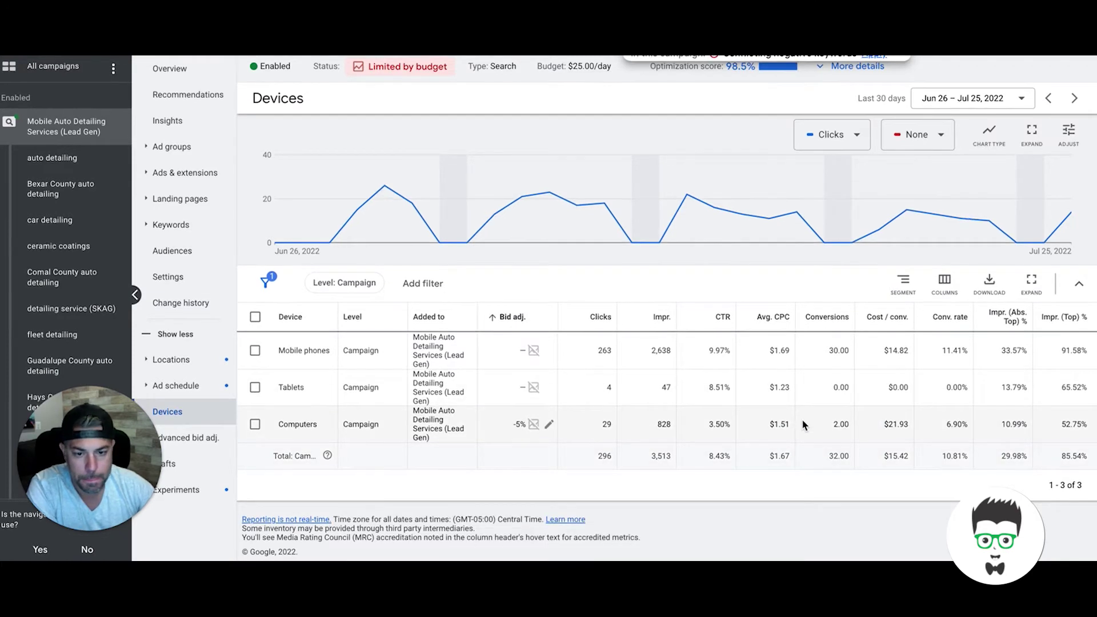
Set a -5% bid adjustment for tablets, then open the conflicting negative keyword recommendation
{"action": "left_click", "coordinate": [526, 391]}
{"action": "left_click", "coordinate": [526, 428]}
{"action": "left_click", "coordinate": [520, 462]}
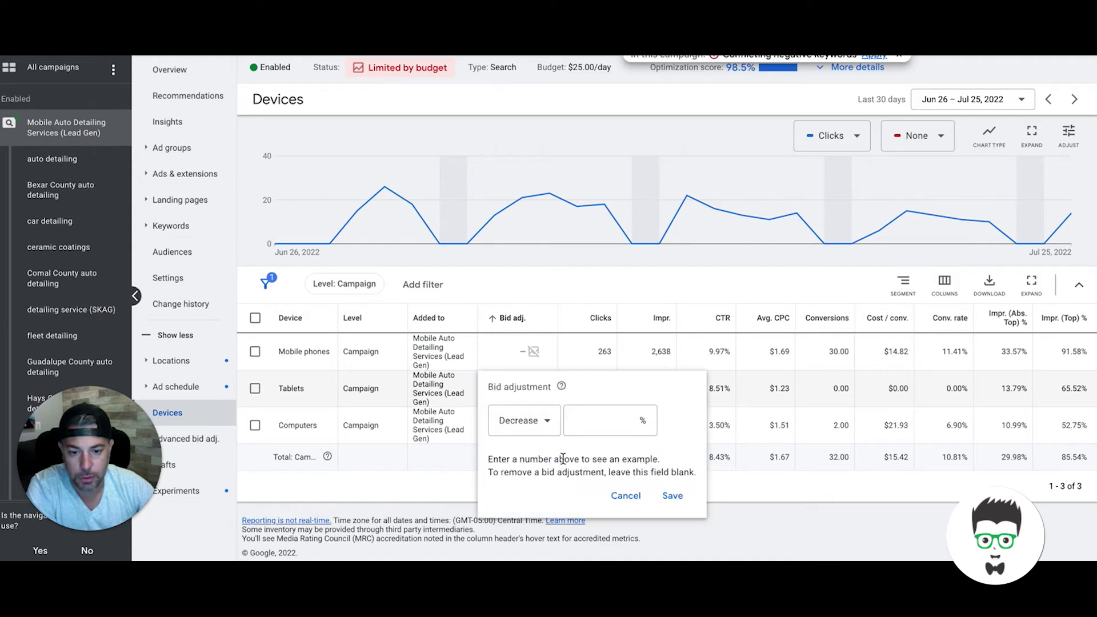
{"action": "left_click", "coordinate": [612, 425]}
{"action": "type", "text": "5"}
{"action": "left_click", "coordinate": [673, 496]}
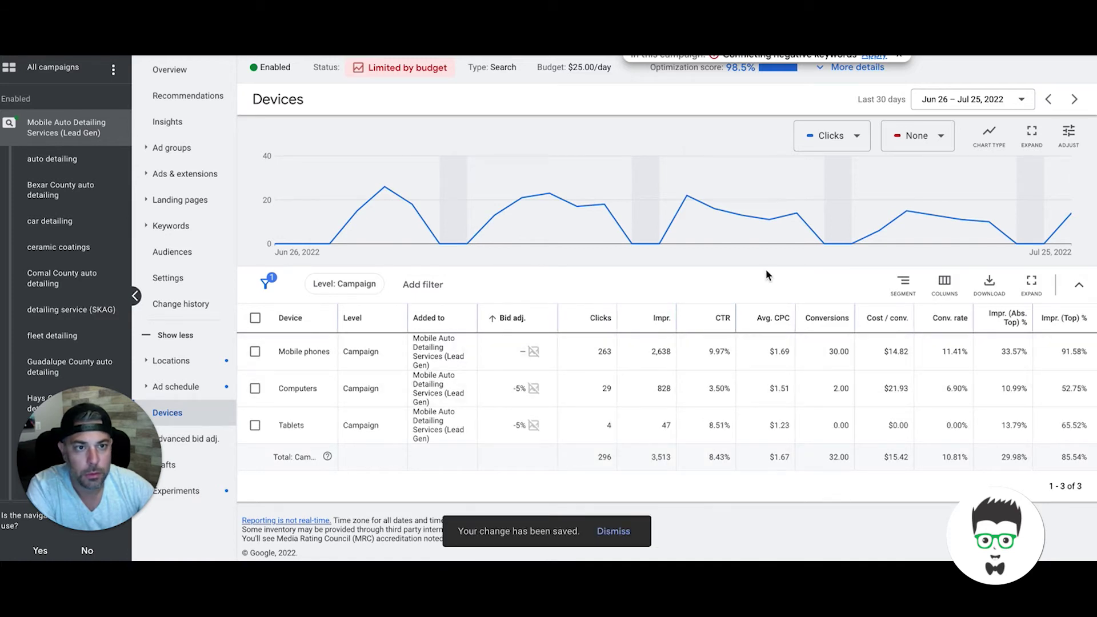
{"action": "left_click", "coordinate": [875, 58]}
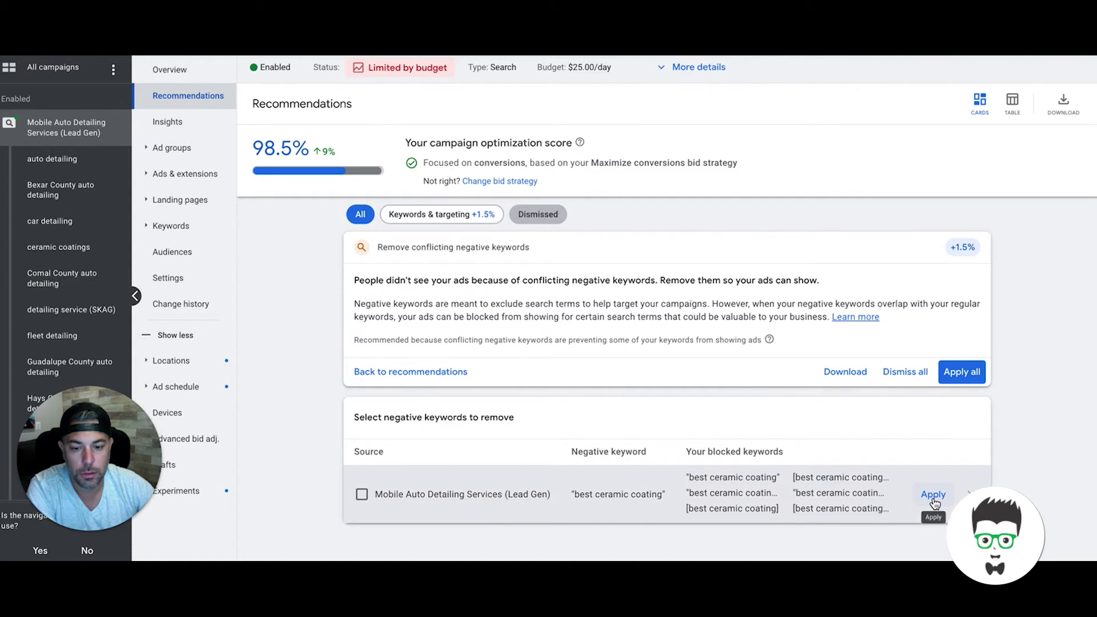
Apply the recommendation removing the 'best ceramic coating' negative keyword, then go to Ad groups
{"action": "scroll", "coordinate": [577, 474], "scroll_direction": "down", "scroll_amount": 2}
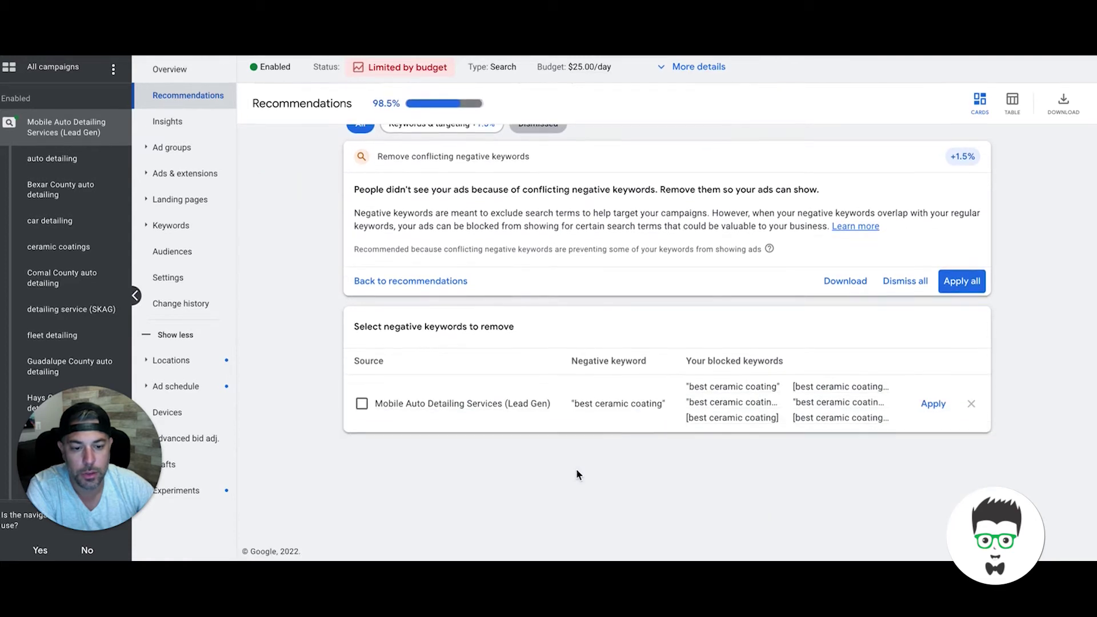
{"action": "left_click", "coordinate": [935, 403]}
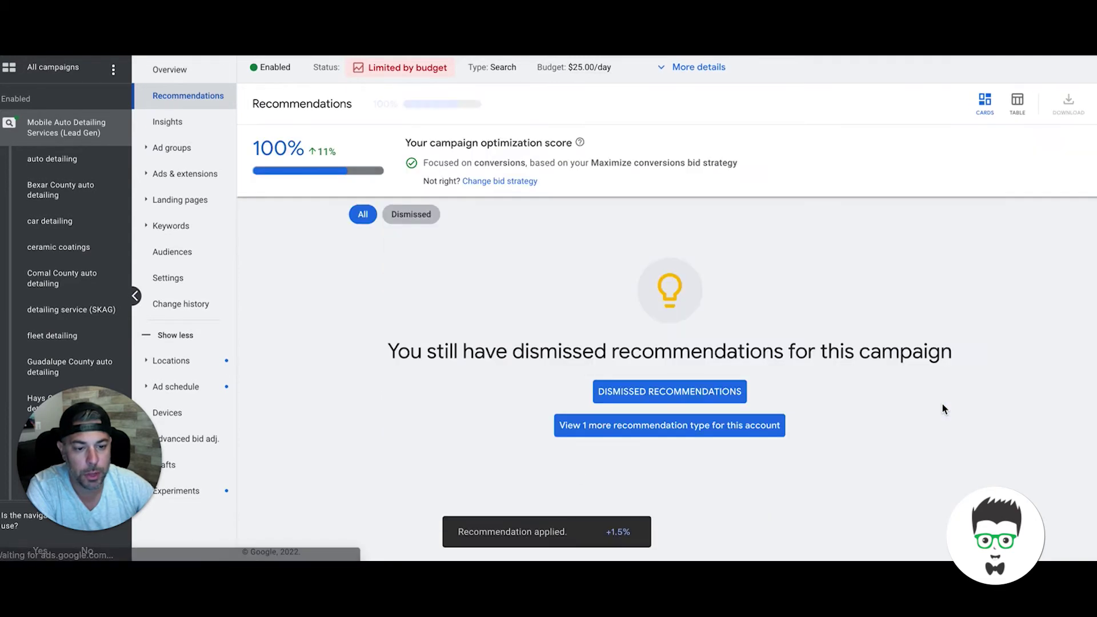
{"action": "left_click", "coordinate": [165, 156]}
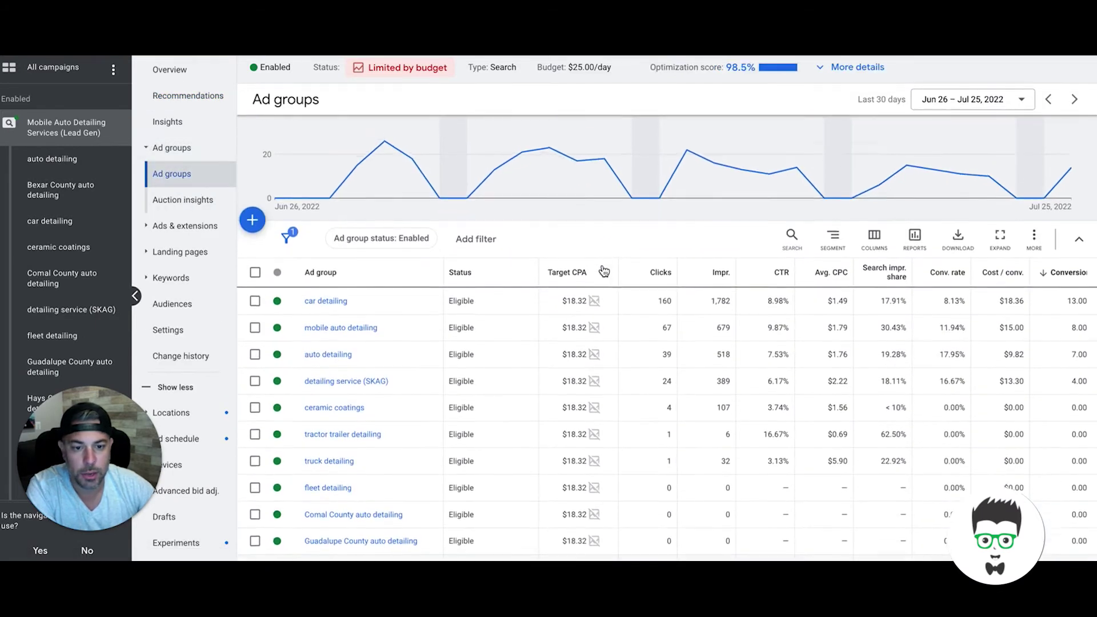
{"action": "scroll", "coordinate": [604, 271], "scroll_direction": "down", "scroll_amount": 2}
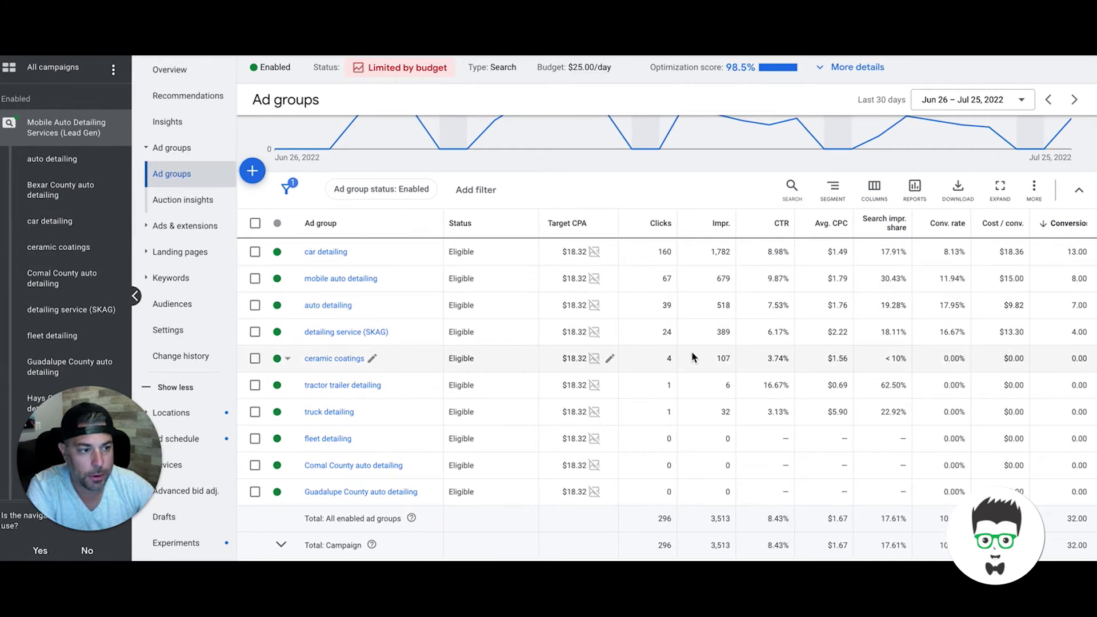
{"action": "scroll", "coordinate": [691, 357], "scroll_direction": "up", "scroll_amount": 1}
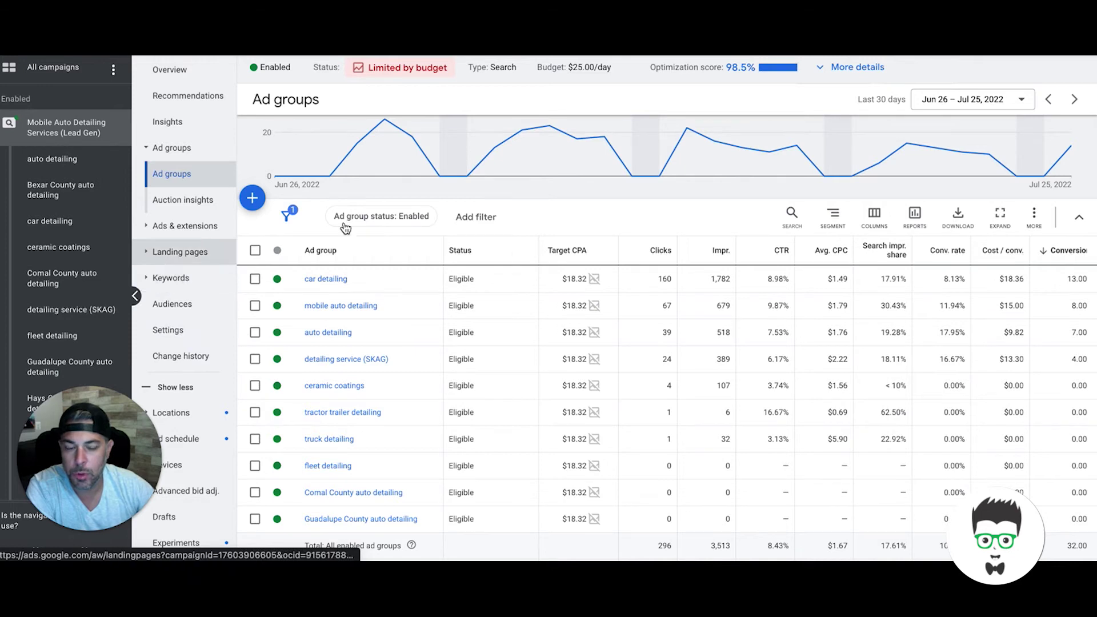
{"action": "scroll", "coordinate": [544, 279], "scroll_direction": "down", "scroll_amount": 1}
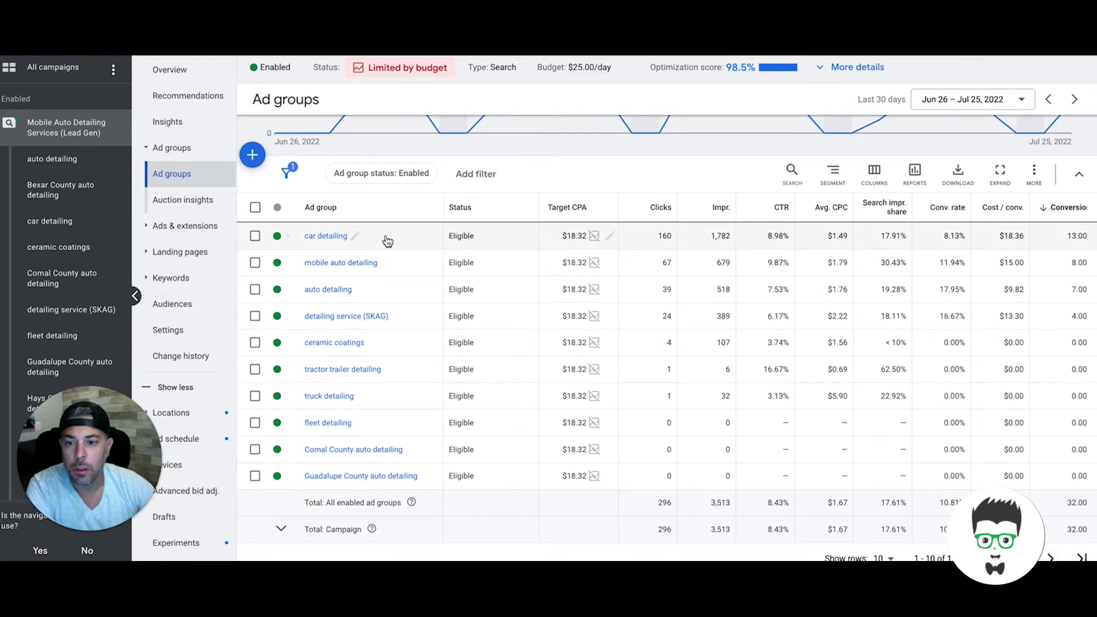
{"action": "mouse_move", "coordinate": [593, 250]}
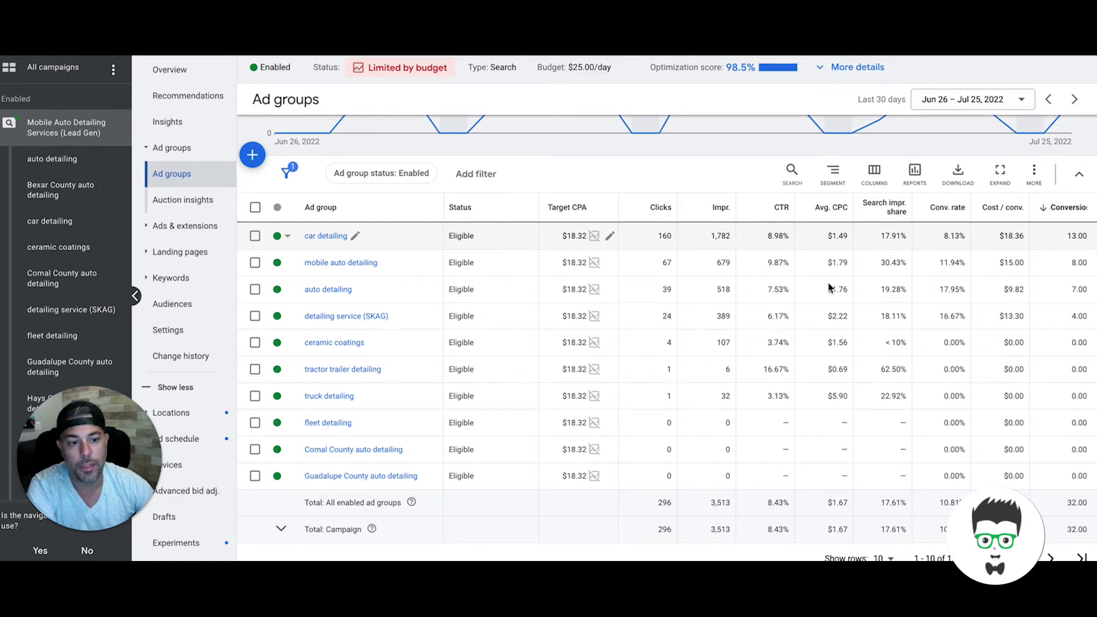
{"action": "scroll", "coordinate": [914, 371], "scroll_direction": "down", "scroll_amount": 1}
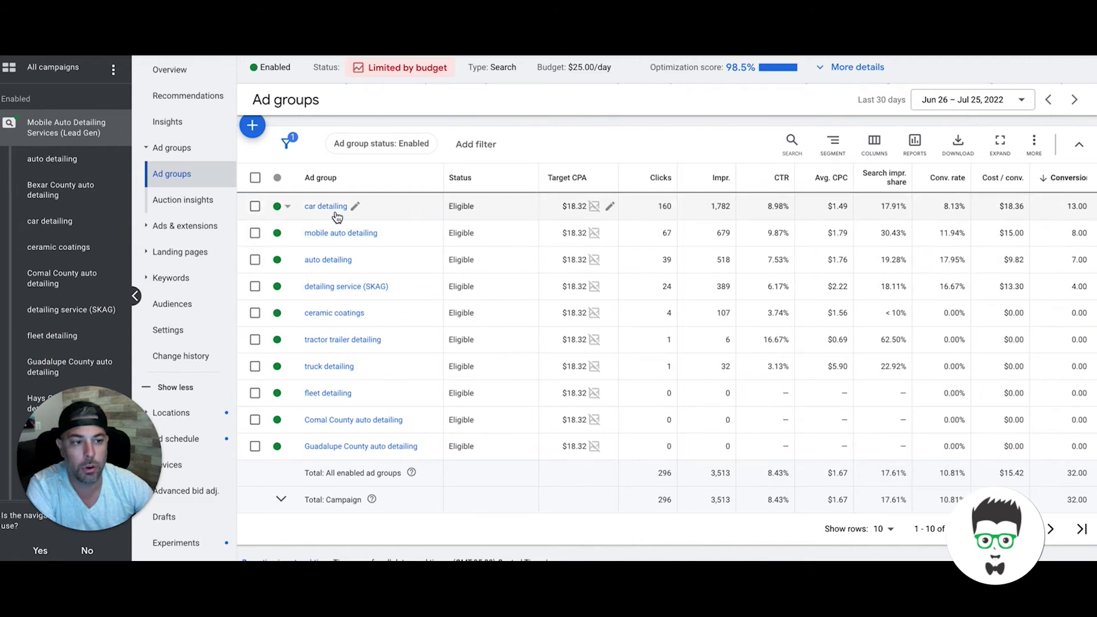
{"action": "left_click", "coordinate": [171, 279]}
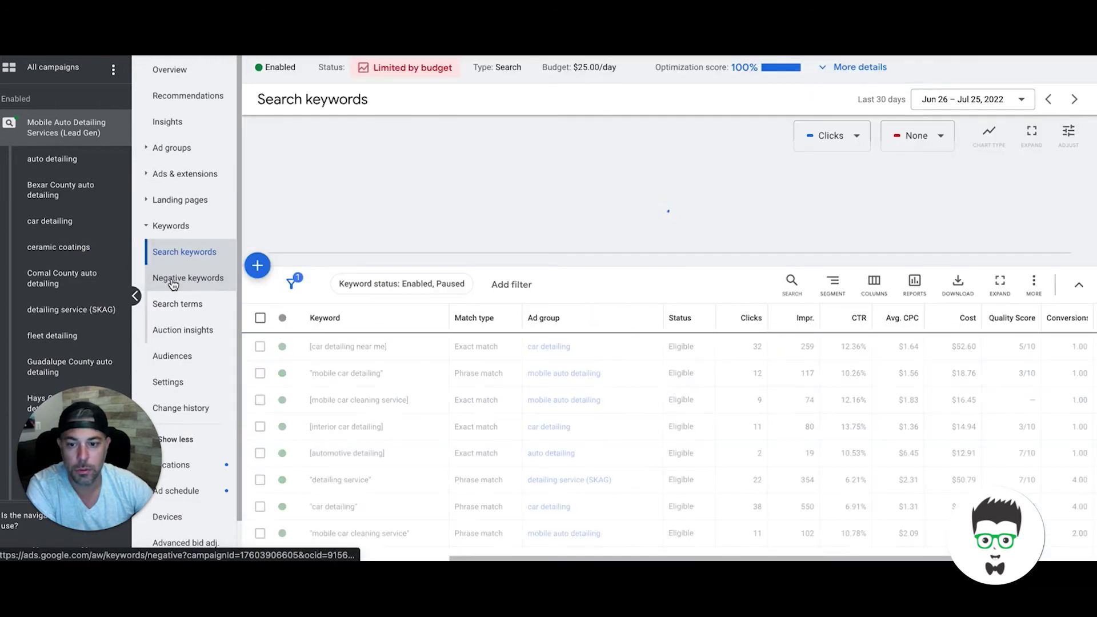
Show 500 rows in the Search keywords table and scroll through the keywords
{"action": "scroll", "coordinate": [665, 282], "scroll_direction": "down", "scroll_amount": 2}
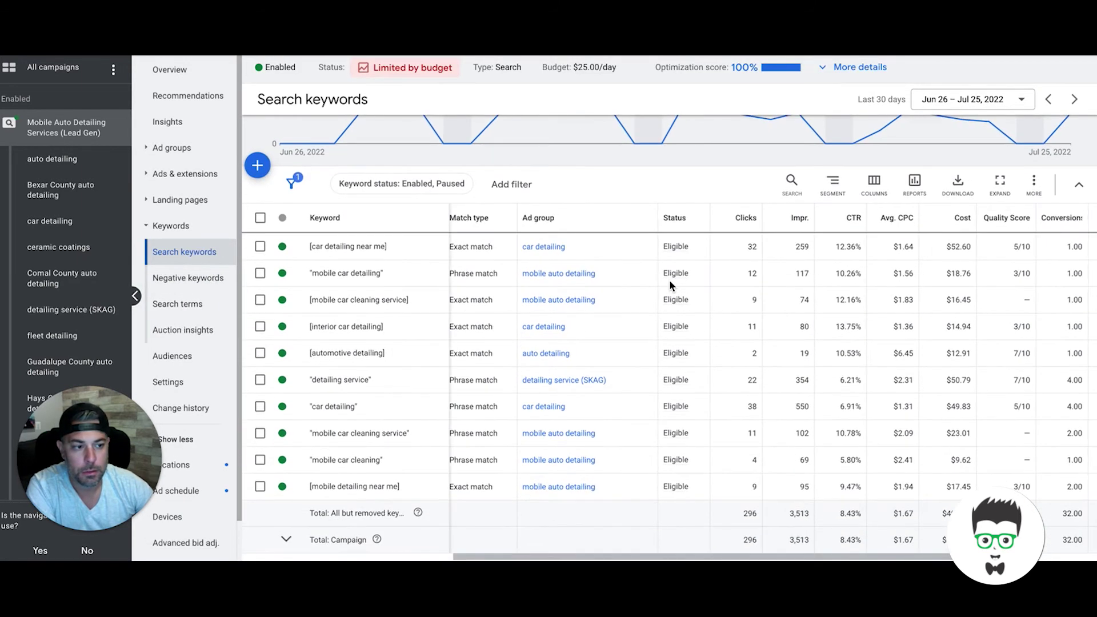
{"action": "scroll", "coordinate": [920, 288], "scroll_direction": "down", "scroll_amount": 2}
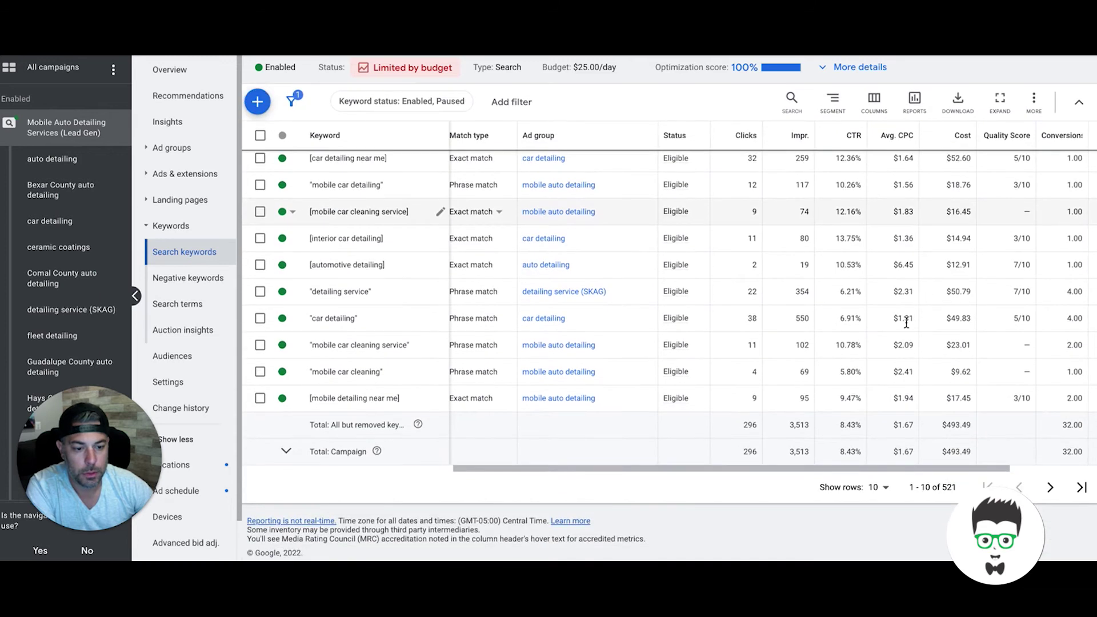
{"action": "left_click", "coordinate": [885, 487]}
{"action": "left_click", "coordinate": [885, 470]}
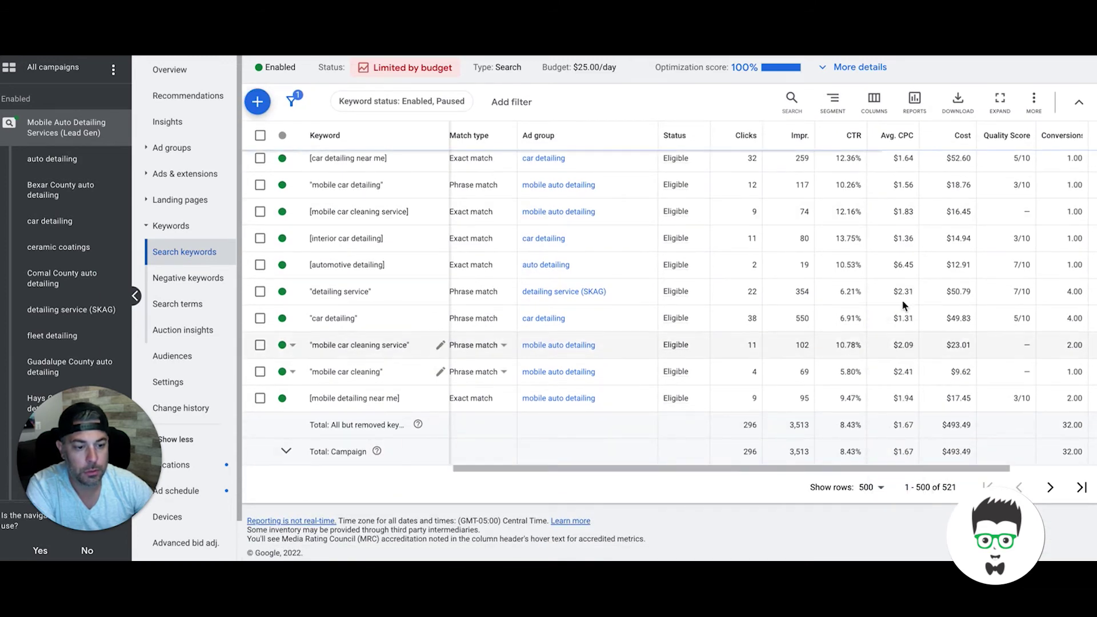
{"action": "scroll", "coordinate": [782, 287], "scroll_direction": "up", "scroll_amount": 3}
{"action": "scroll", "coordinate": [783, 287], "scroll_direction": "down", "scroll_amount": 1}
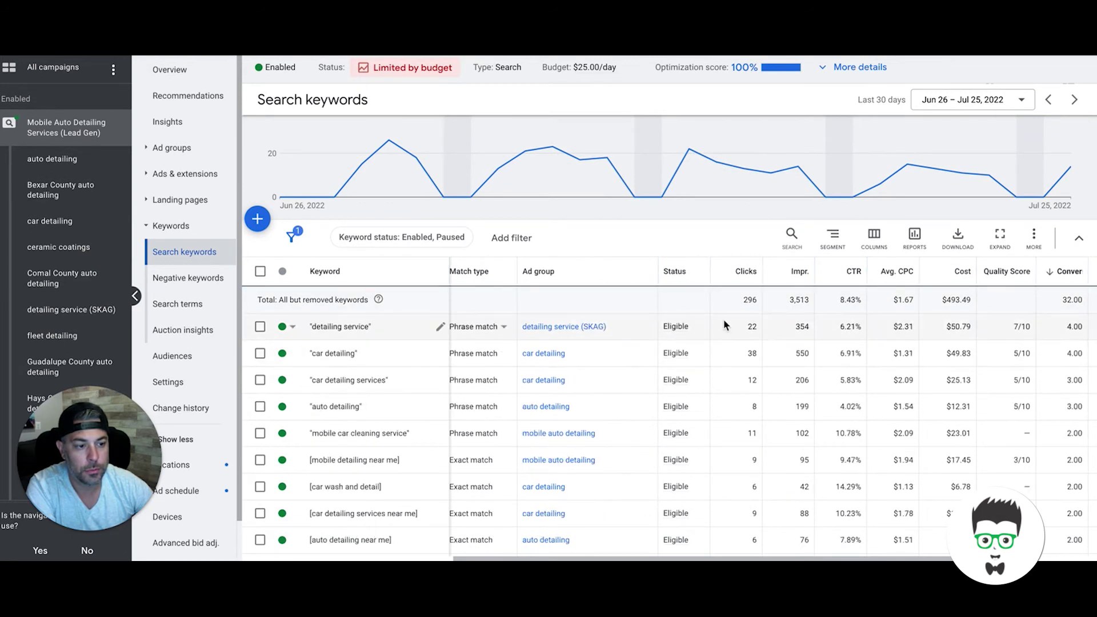
{"action": "scroll", "coordinate": [669, 314], "scroll_direction": "down", "scroll_amount": 1}
{"action": "scroll", "coordinate": [668, 315], "scroll_direction": "down", "scroll_amount": 1}
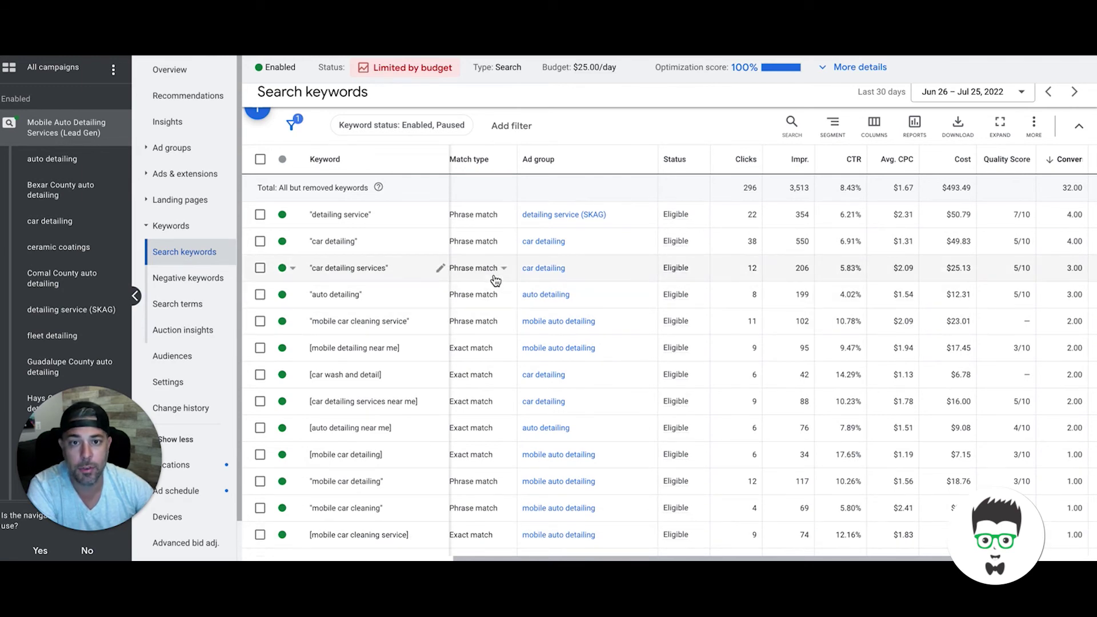
{"action": "scroll", "coordinate": [495, 280], "scroll_direction": "up", "scroll_amount": 1}
{"action": "scroll", "coordinate": [495, 280], "scroll_direction": "up", "scroll_amount": 2}
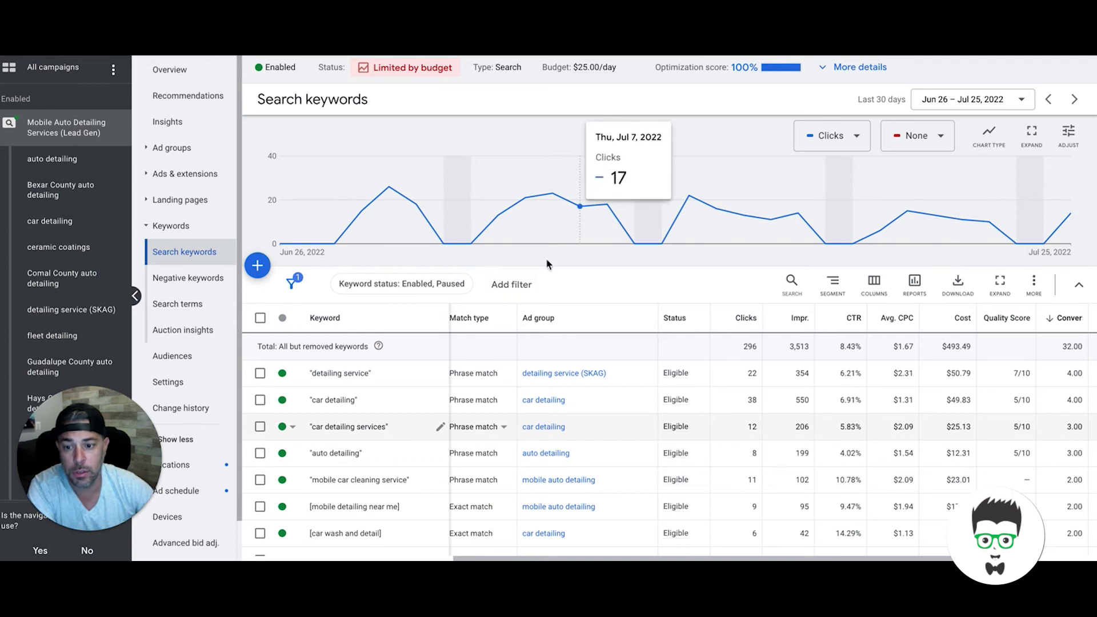
{"action": "scroll", "coordinate": [521, 297], "scroll_direction": "down", "scroll_amount": 3}
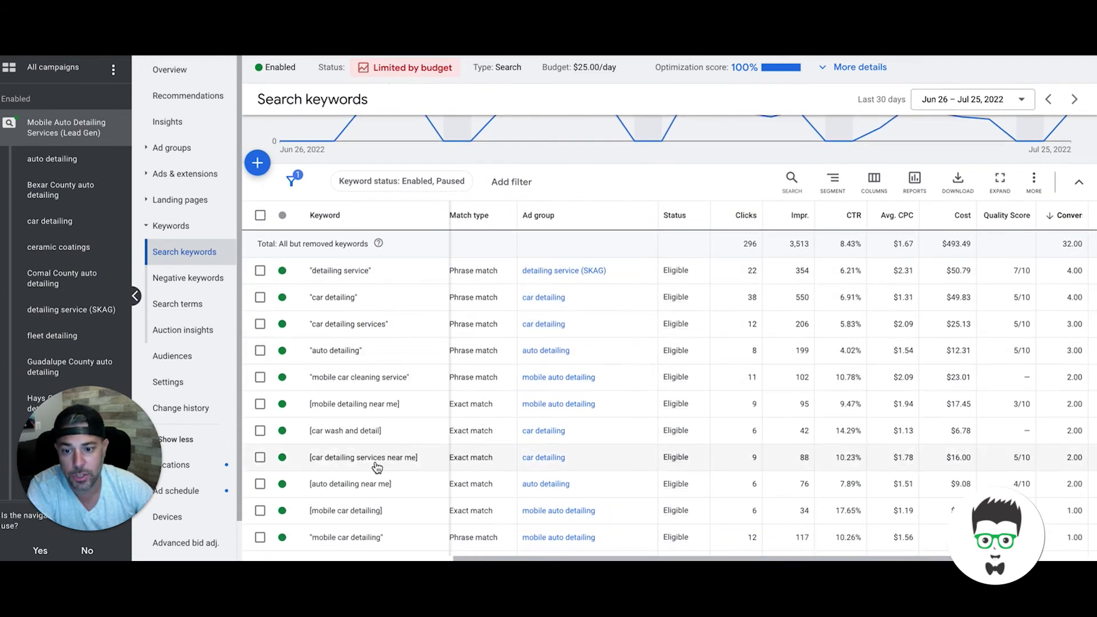
{"action": "scroll", "coordinate": [571, 348], "scroll_direction": "down", "scroll_amount": 2}
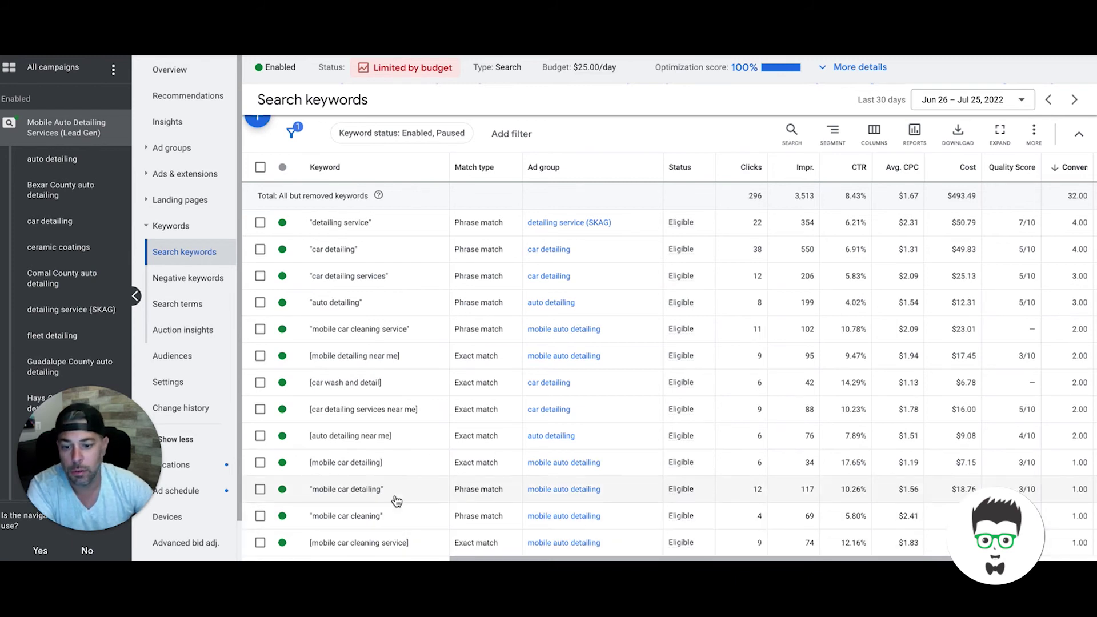
{"action": "scroll", "coordinate": [423, 438], "scroll_direction": "down", "scroll_amount": 3}
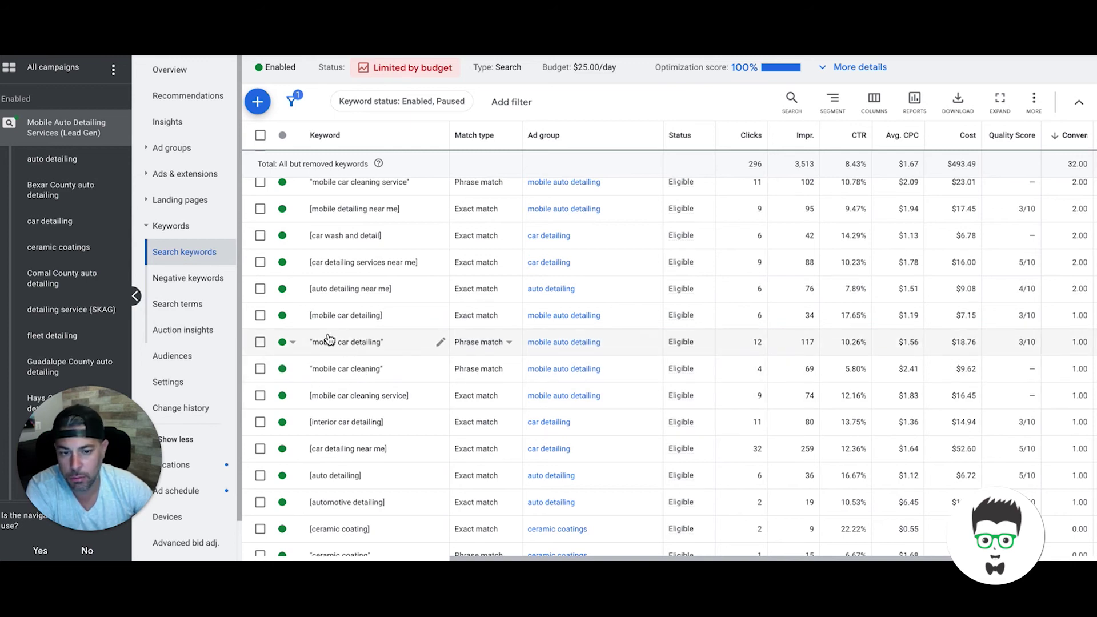
{"action": "scroll", "coordinate": [361, 347], "scroll_direction": "up", "scroll_amount": 4}
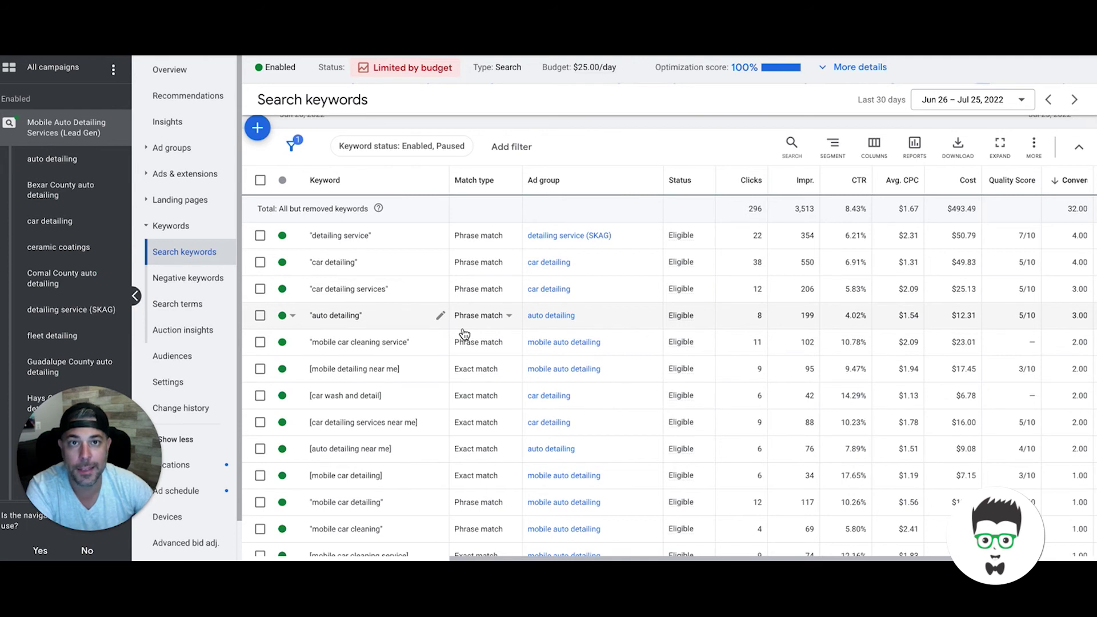
{"action": "scroll", "coordinate": [464, 334], "scroll_direction": "down", "scroll_amount": 4}
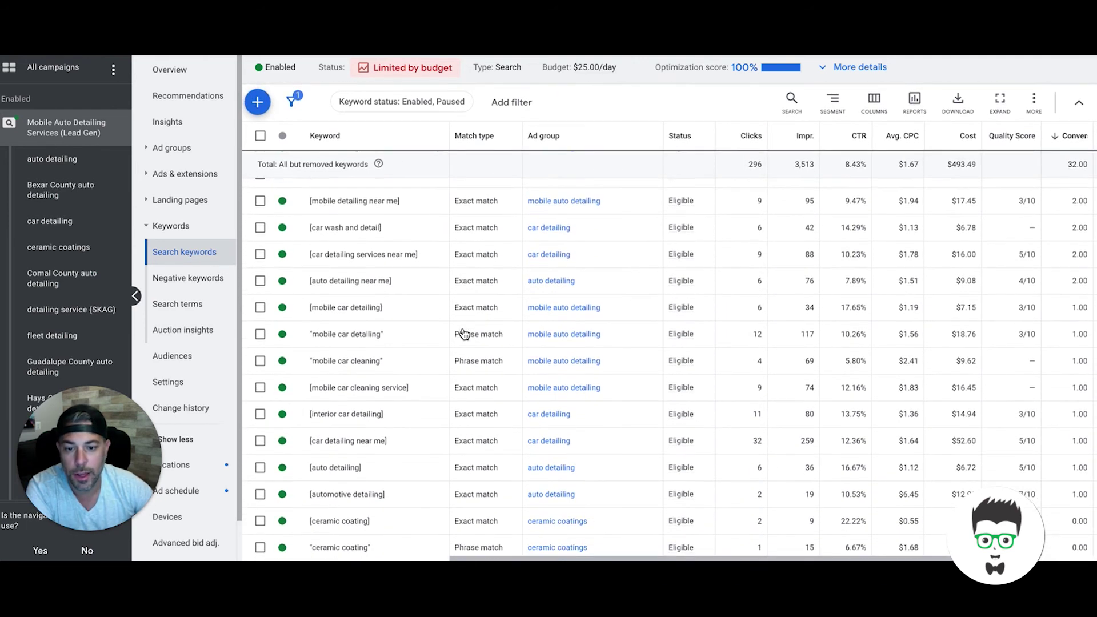
{"action": "scroll", "coordinate": [464, 334], "scroll_direction": "down", "scroll_amount": 3}
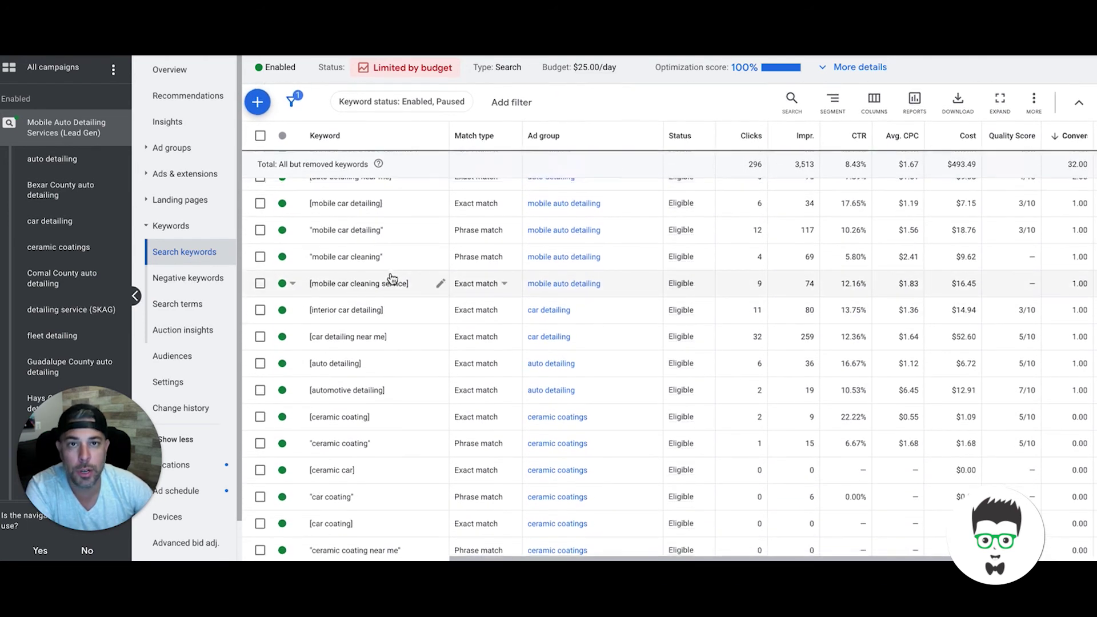
{"action": "scroll", "coordinate": [392, 278], "scroll_direction": "down", "scroll_amount": 1}
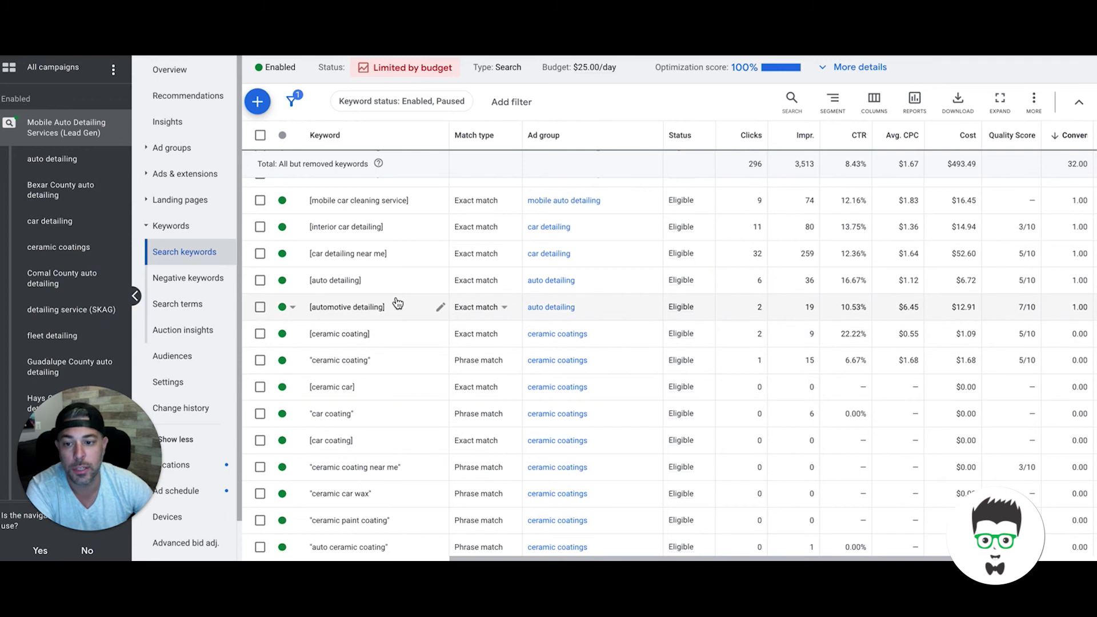
{"action": "scroll", "coordinate": [395, 303], "scroll_direction": "up", "scroll_amount": 5}
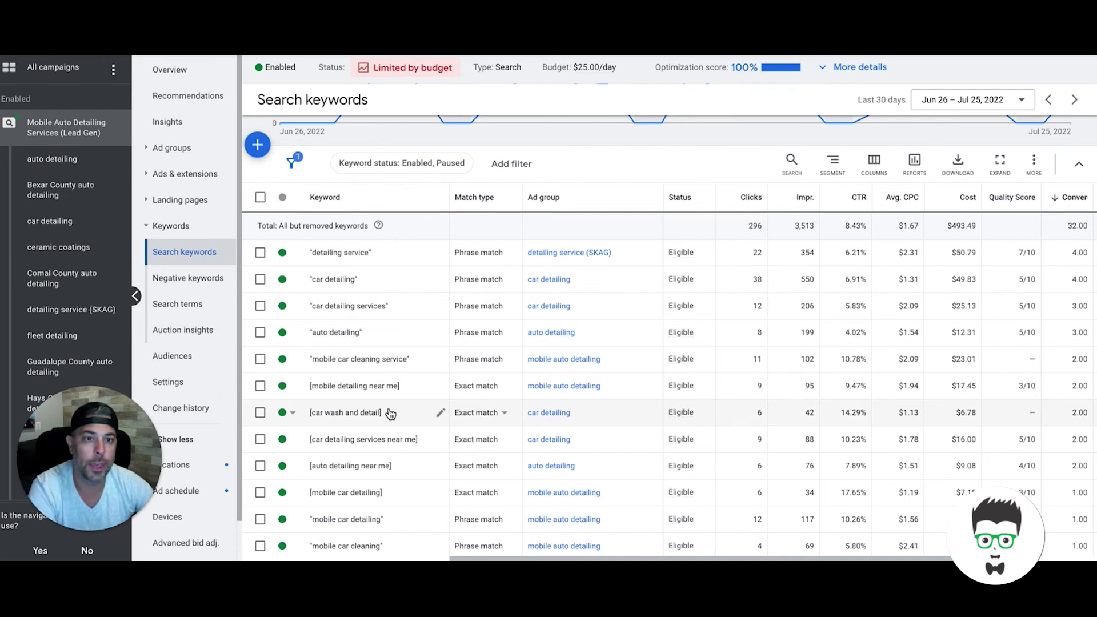
{"action": "scroll", "coordinate": [413, 348], "scroll_direction": "down", "scroll_amount": 5}
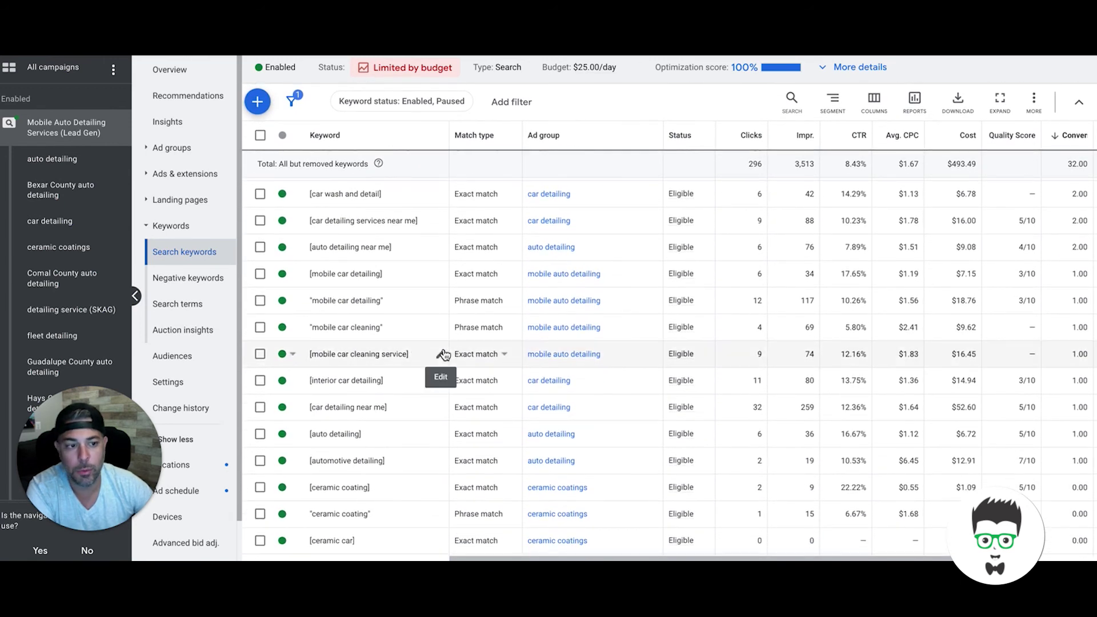
{"action": "scroll", "coordinate": [434, 351], "scroll_direction": "down", "scroll_amount": 2}
{"action": "scroll", "coordinate": [445, 354], "scroll_direction": "down", "scroll_amount": 2}
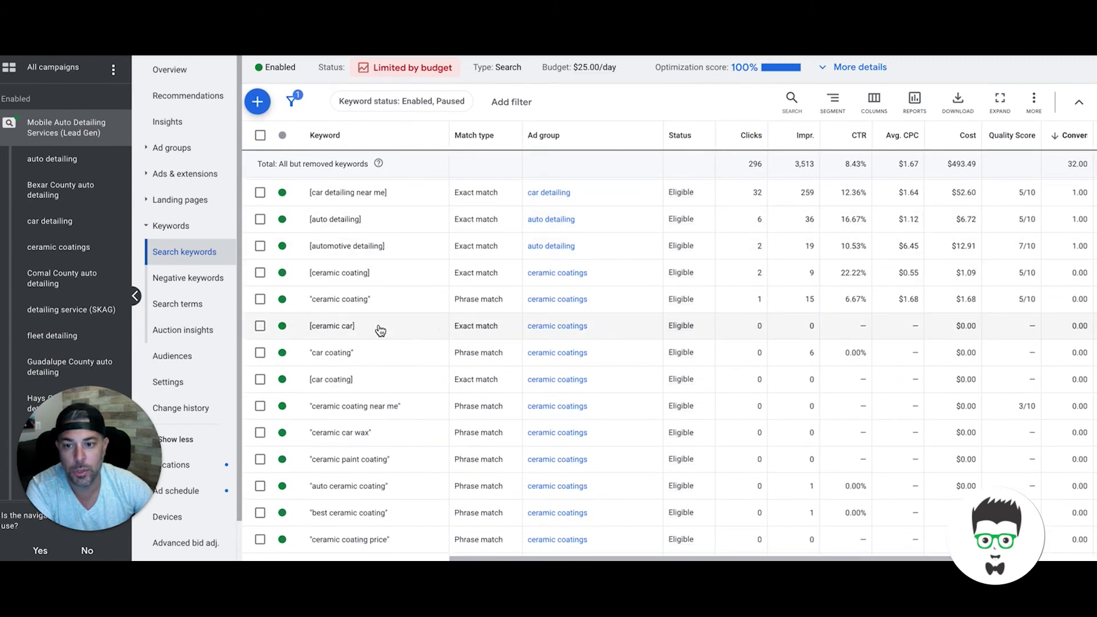
{"action": "scroll", "coordinate": [382, 328], "scroll_direction": "up", "scroll_amount": 4}
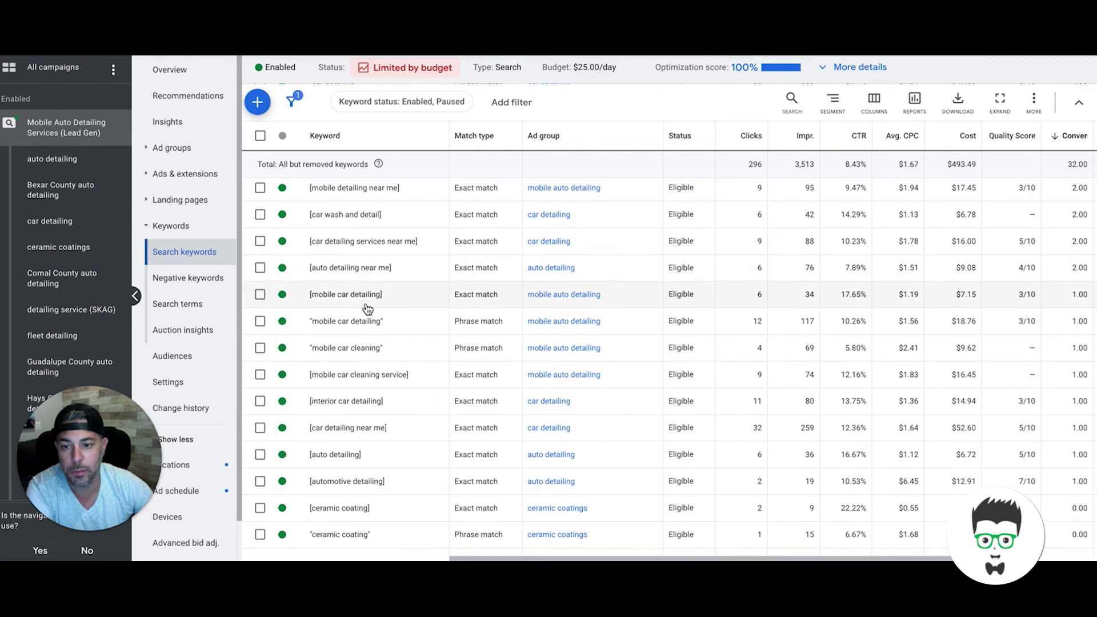
{"action": "scroll", "coordinate": [400, 334], "scroll_direction": "up", "scroll_amount": 2}
{"action": "scroll", "coordinate": [415, 338], "scroll_direction": "up", "scroll_amount": 1}
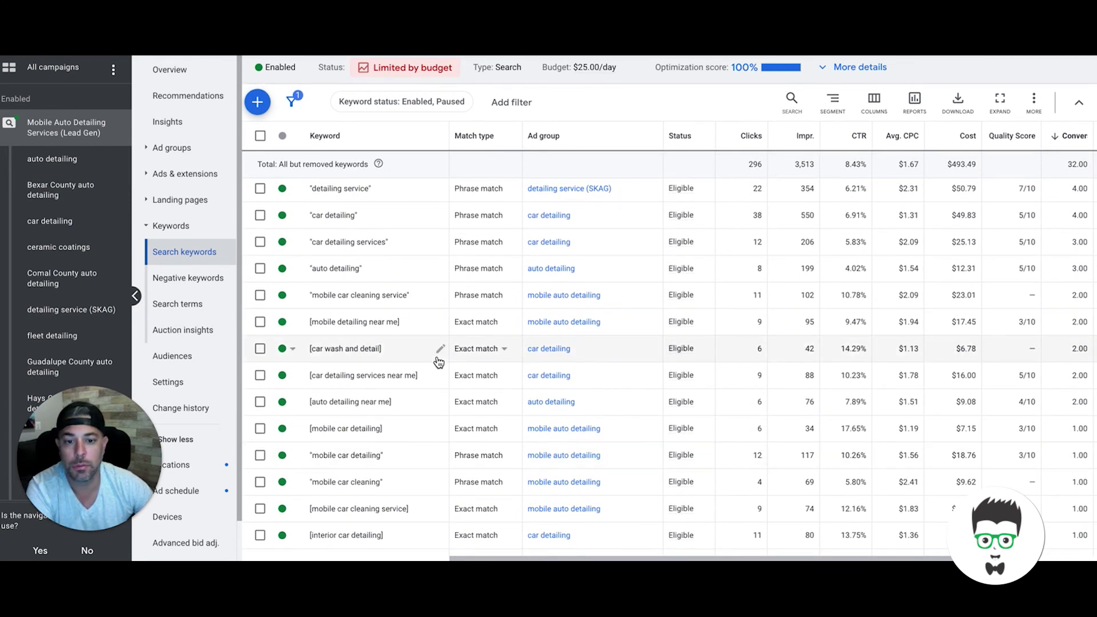
{"action": "scroll", "coordinate": [434, 359], "scroll_direction": "up", "scroll_amount": 3}
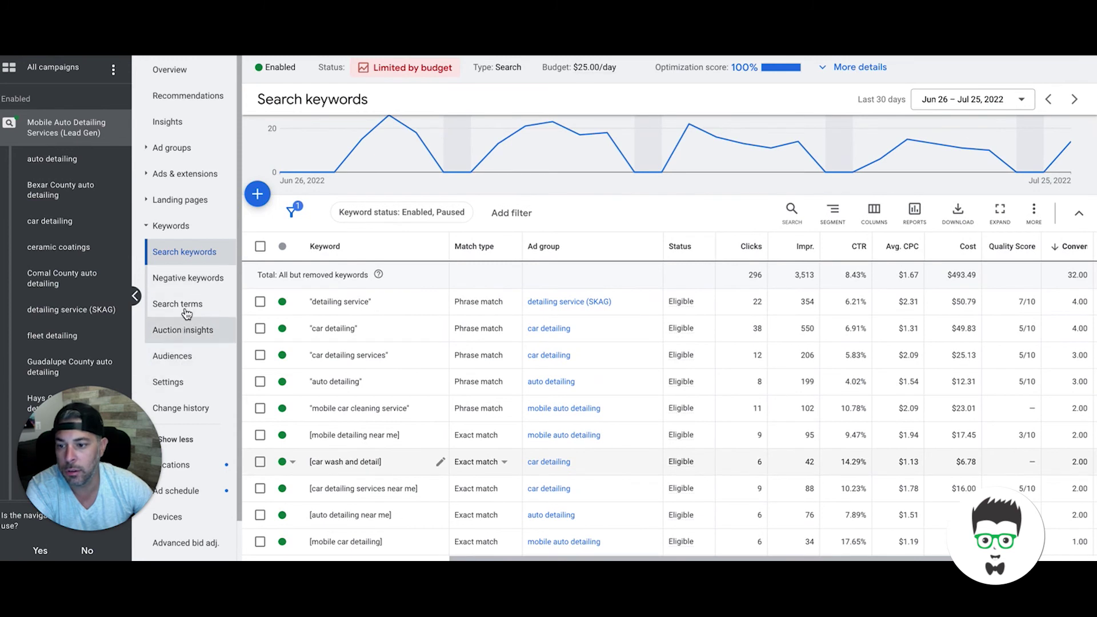
Scroll through all 388 of the campaign's negative keywords, then head to Ad groups
{"action": "left_click", "coordinate": [186, 285]}
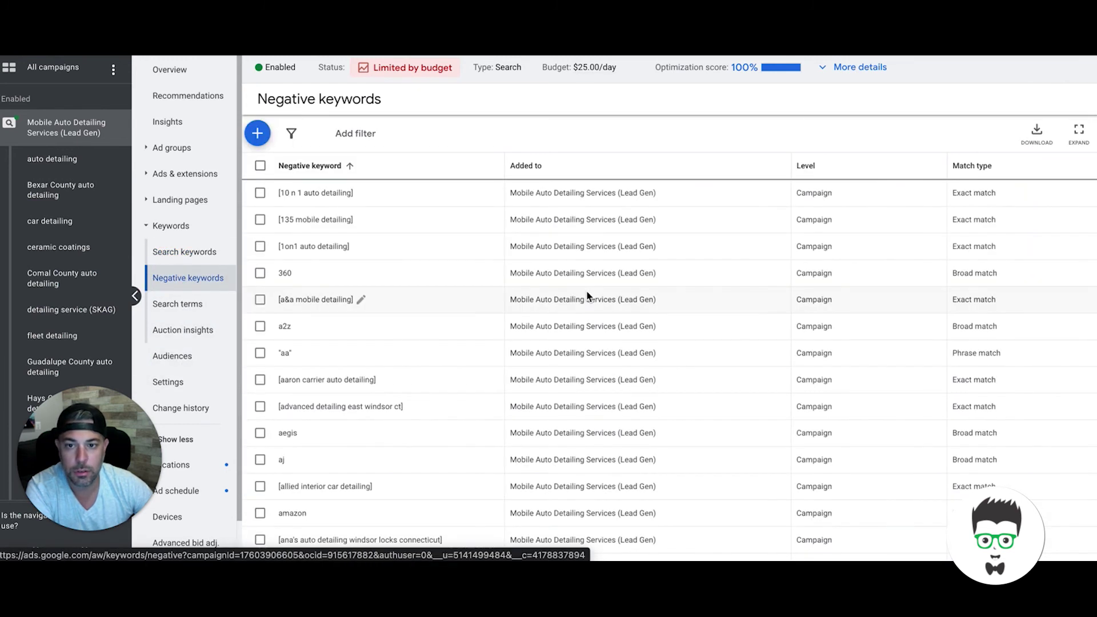
{"action": "scroll", "coordinate": [587, 292], "scroll_direction": "down", "scroll_amount": 10}
{"action": "scroll", "coordinate": [589, 296], "scroll_direction": "down", "scroll_amount": 15}
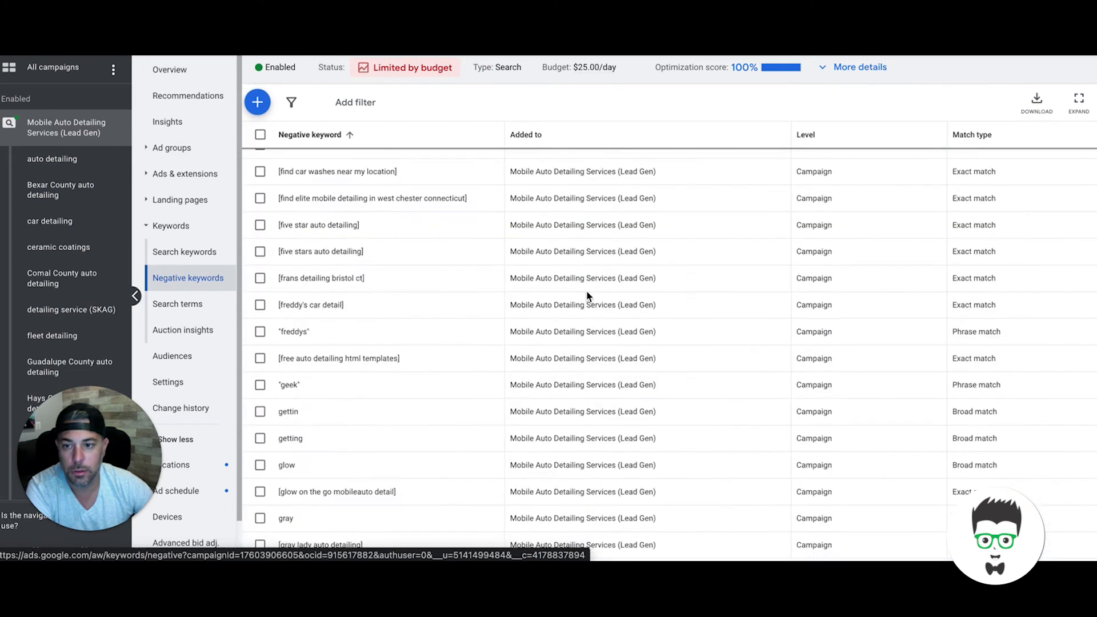
{"action": "scroll", "coordinate": [588, 294], "scroll_direction": "down", "scroll_amount": 10}
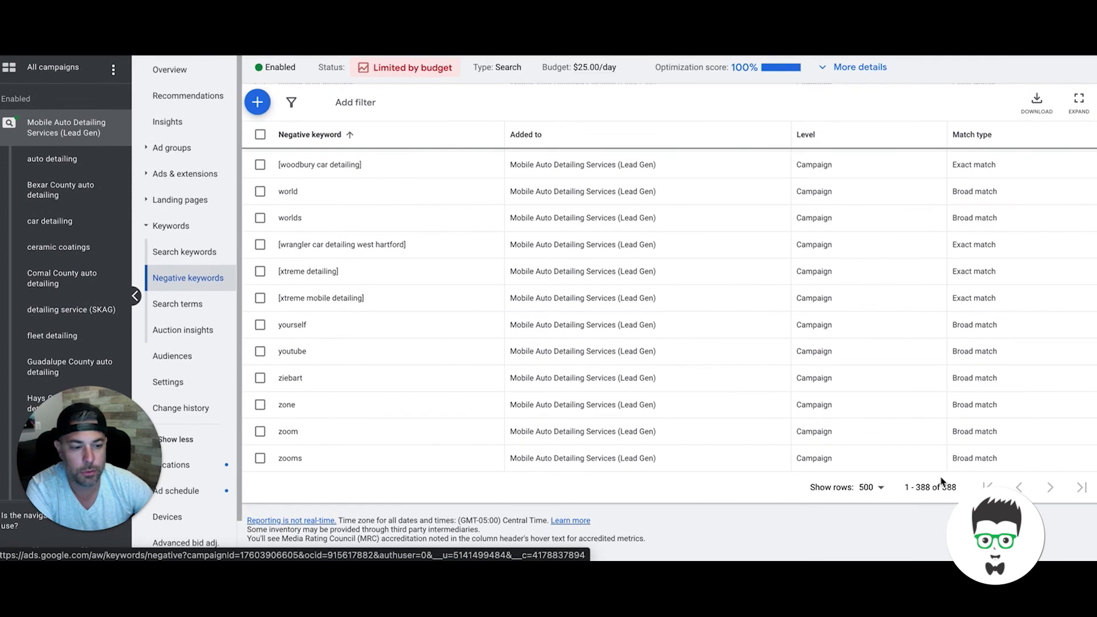
{"action": "left_click", "coordinate": [181, 149]}
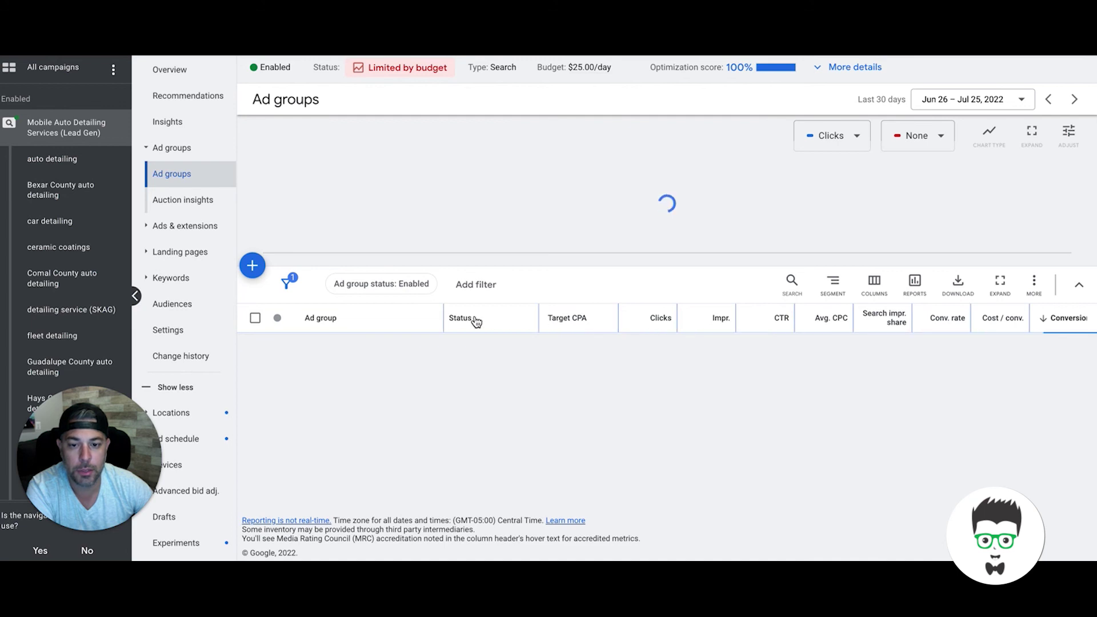
Scroll through the 12 ad groups to compare conversions, with car detailing leading at 13.00
{"action": "scroll", "coordinate": [544, 321], "scroll_direction": "down", "scroll_amount": 2}
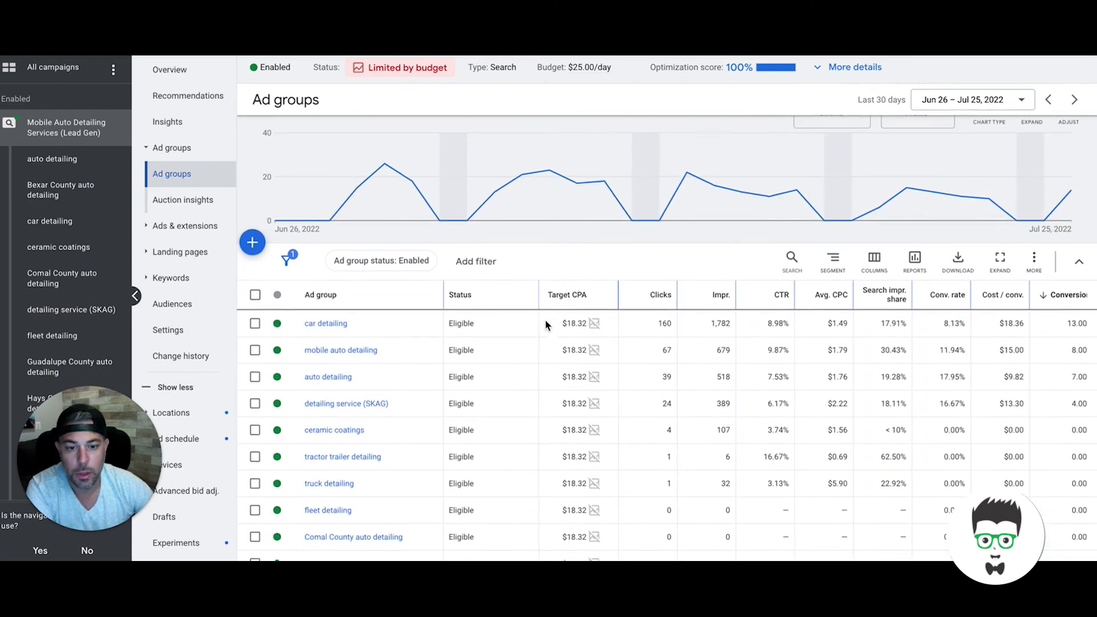
{"action": "scroll", "coordinate": [546, 324], "scroll_direction": "down", "scroll_amount": 2}
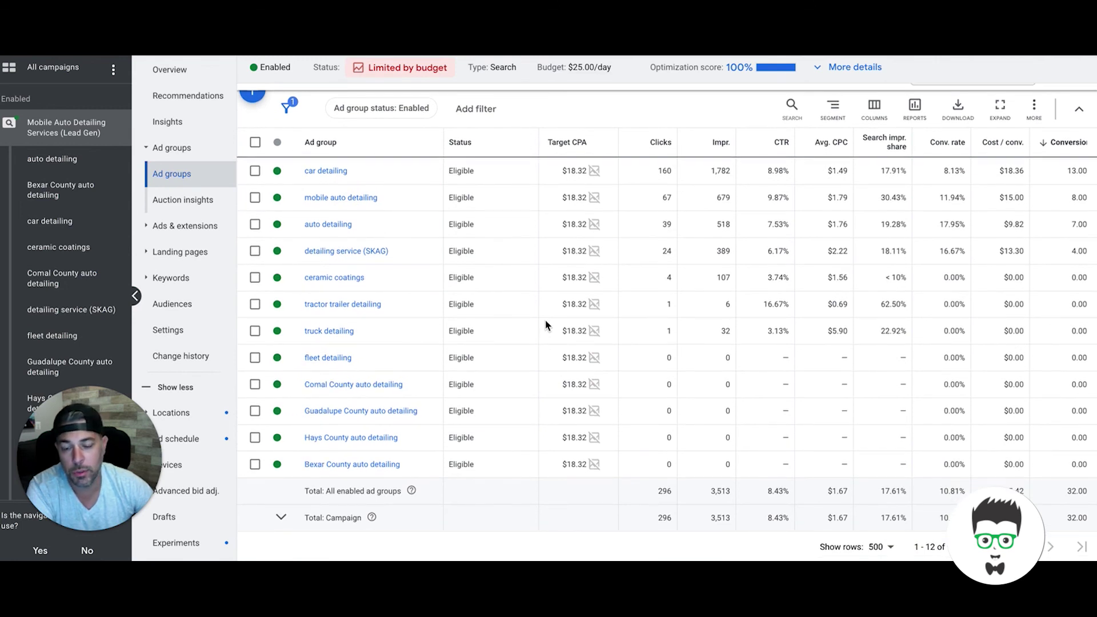
{"action": "scroll", "coordinate": [532, 289], "scroll_direction": "up", "scroll_amount": 2}
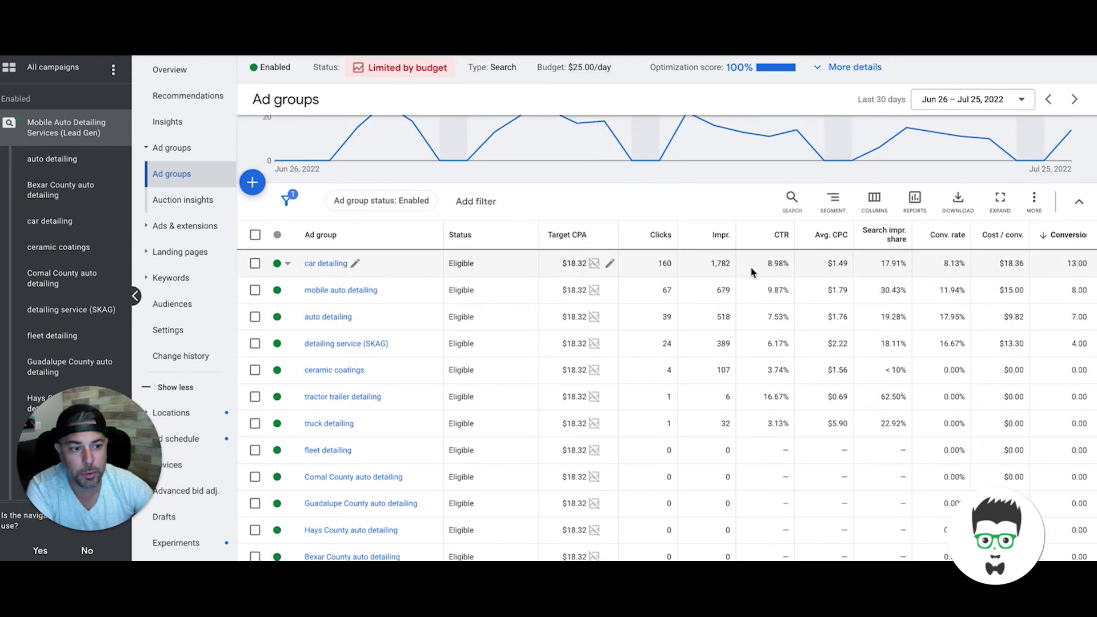
{"action": "scroll", "coordinate": [654, 366], "scroll_direction": "down", "scroll_amount": 1}
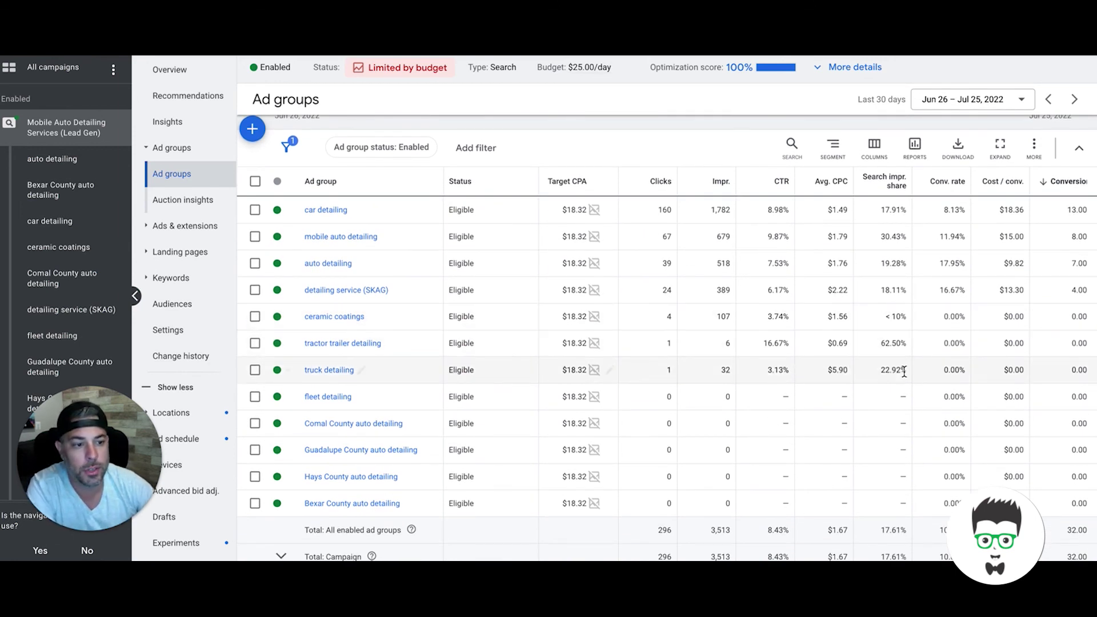
{"action": "scroll", "coordinate": [918, 373], "scroll_direction": "down", "scroll_amount": 2}
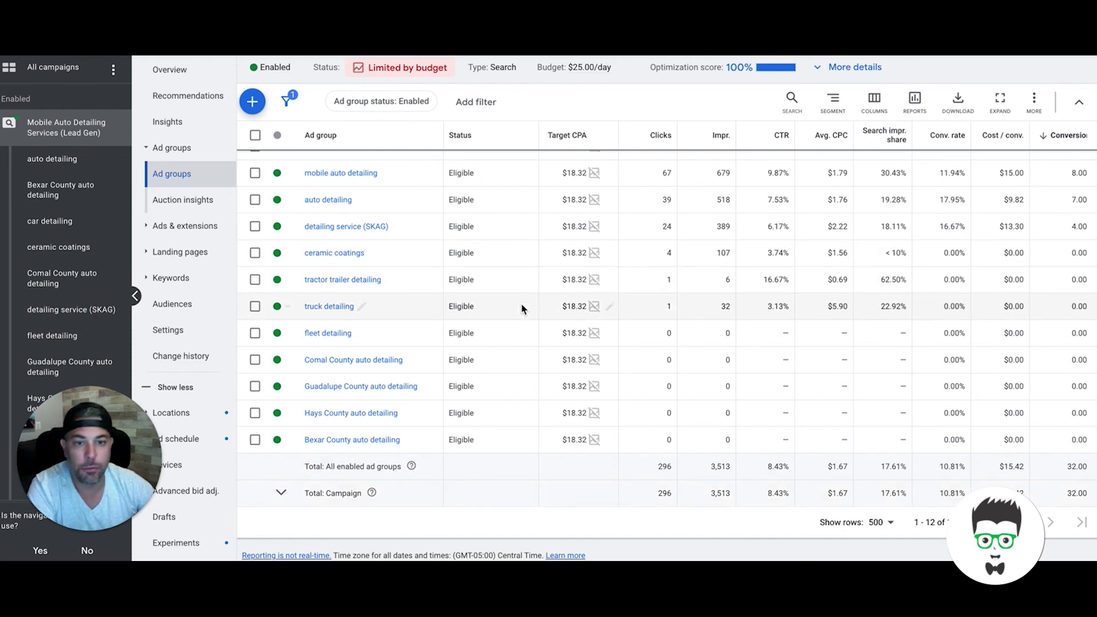
{"action": "scroll", "coordinate": [563, 322], "scroll_direction": "up", "scroll_amount": 3}
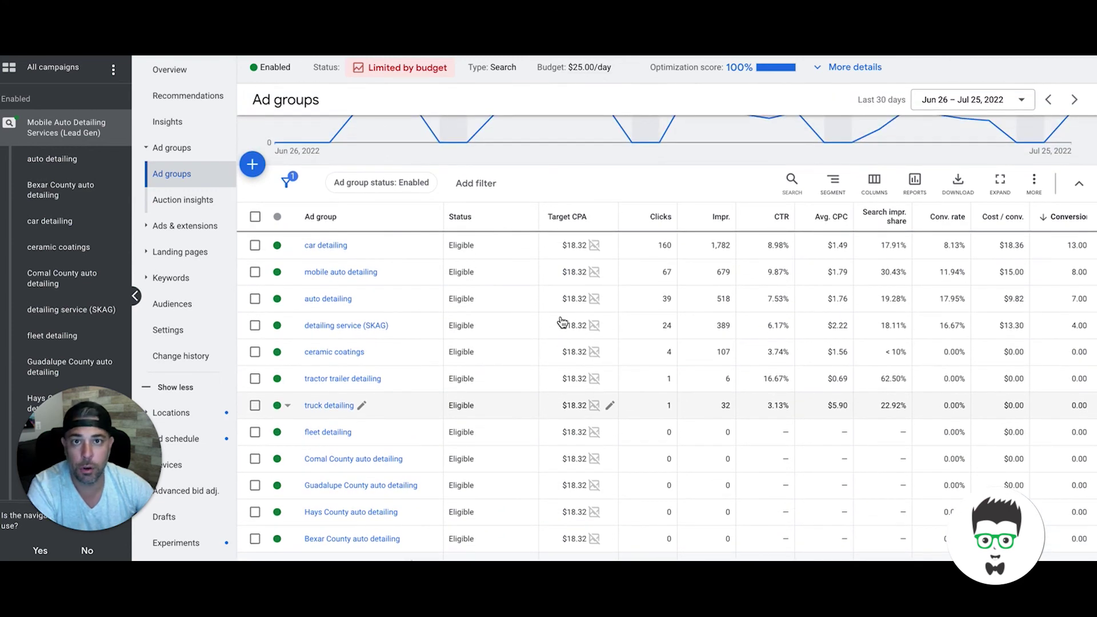
{"action": "scroll", "coordinate": [639, 335], "scroll_direction": "down", "scroll_amount": 1}
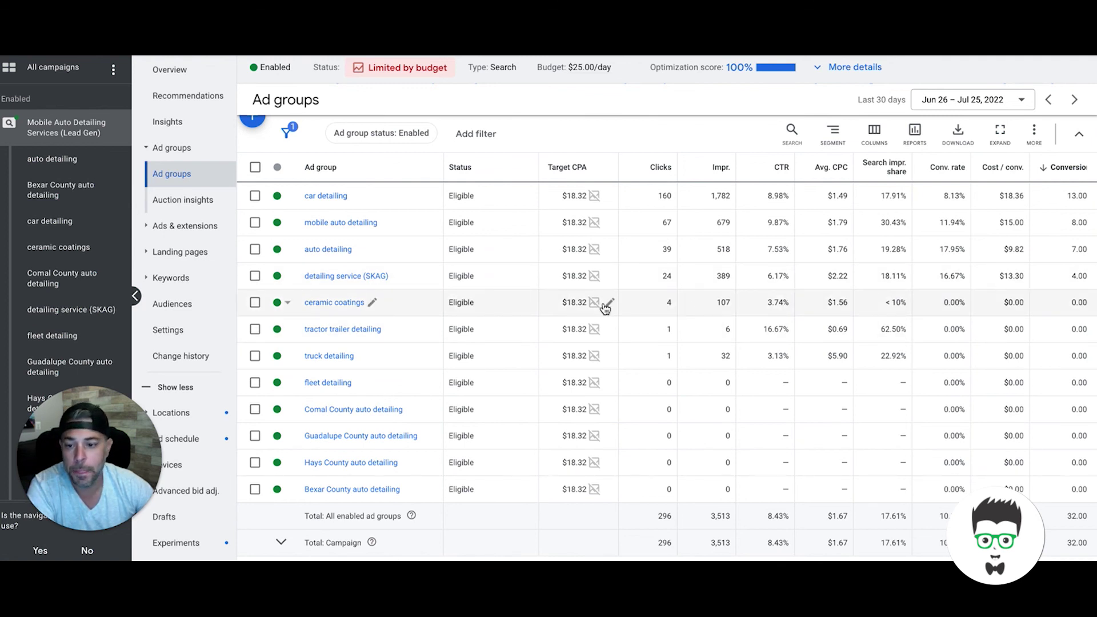
{"action": "scroll", "coordinate": [528, 297], "scroll_direction": "up", "scroll_amount": 1}
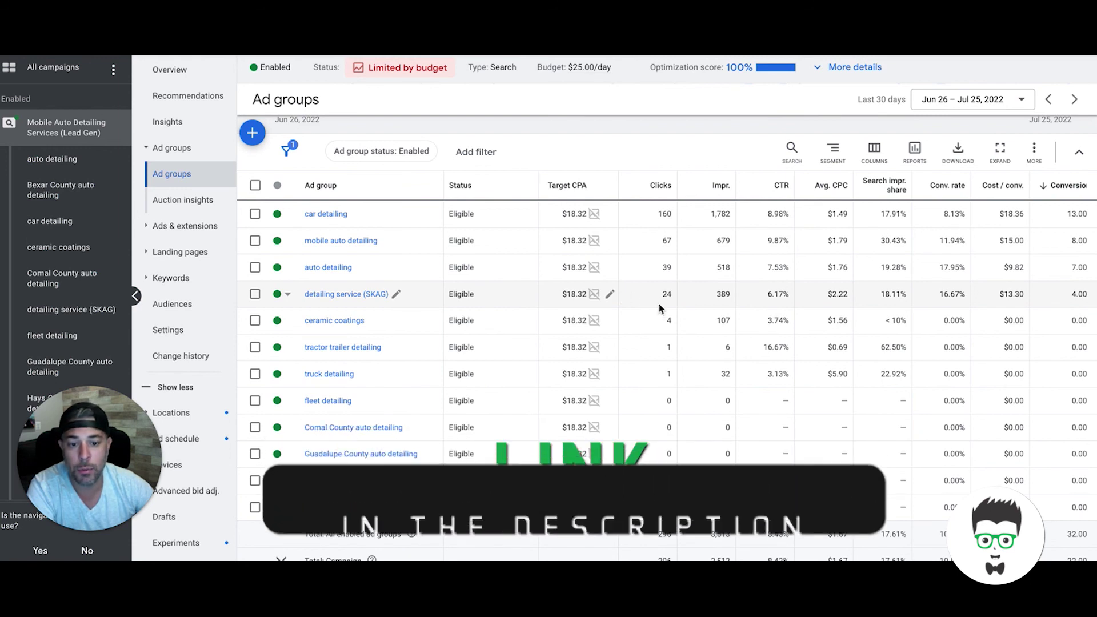
{"action": "scroll", "coordinate": [665, 320], "scroll_direction": "down", "scroll_amount": 1}
{"action": "scroll", "coordinate": [664, 320], "scroll_direction": "down", "scroll_amount": 2}
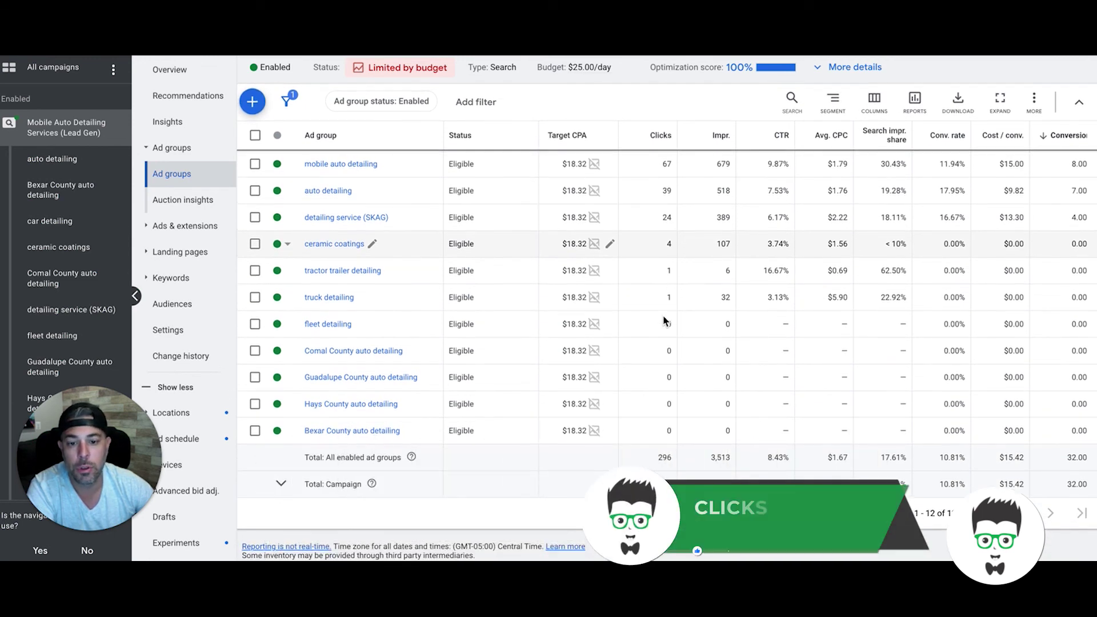
{"action": "scroll", "coordinate": [665, 320], "scroll_direction": "up", "scroll_amount": 3}
{"action": "scroll", "coordinate": [665, 320], "scroll_direction": "up", "scroll_amount": 1}
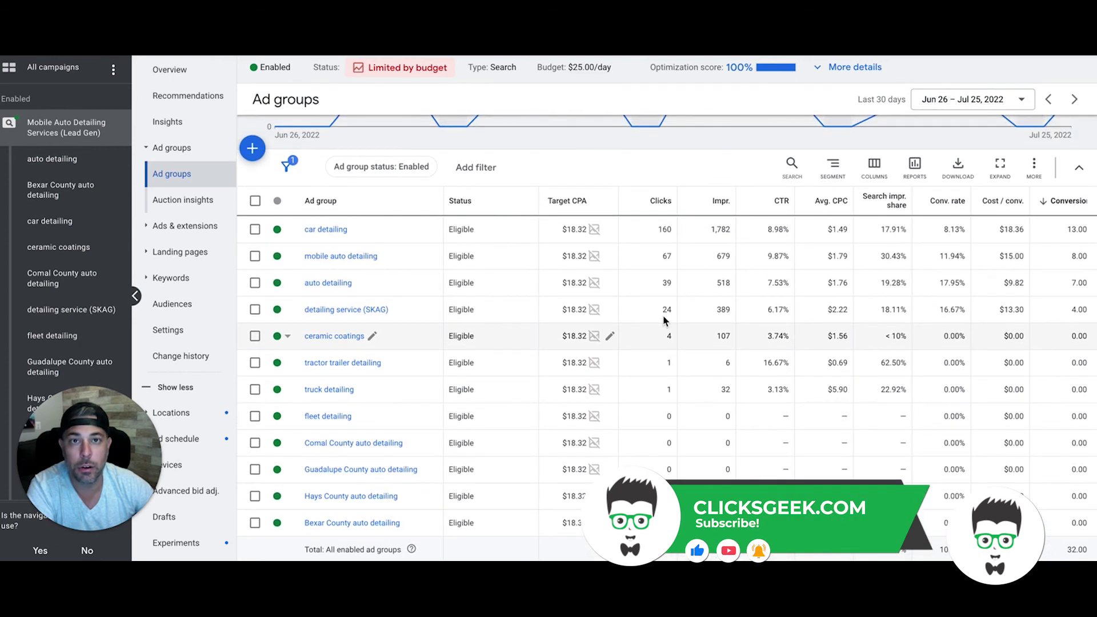